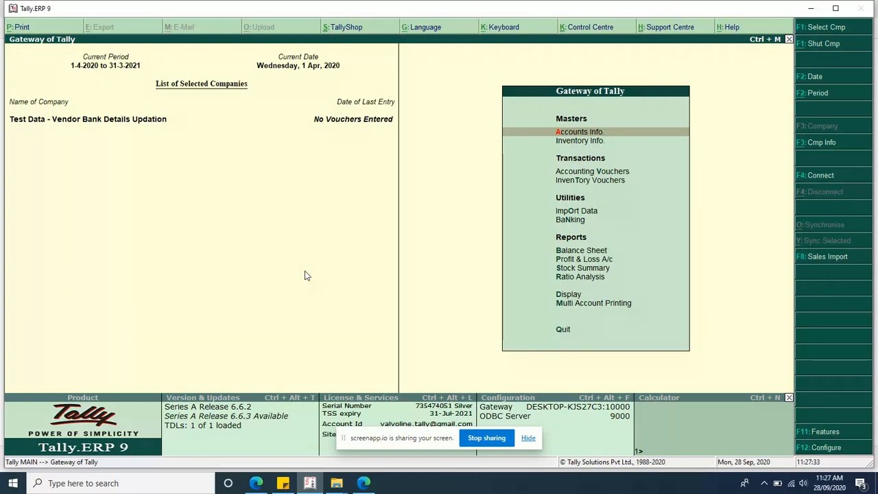
Step: Open the Import Data menu from the Gateway of Tally
{"action": "key", "text": "Down"}
{"action": "key", "text": "Down"}
{"action": "key", "text": "Down"}
{"action": "key", "text": "Down"}
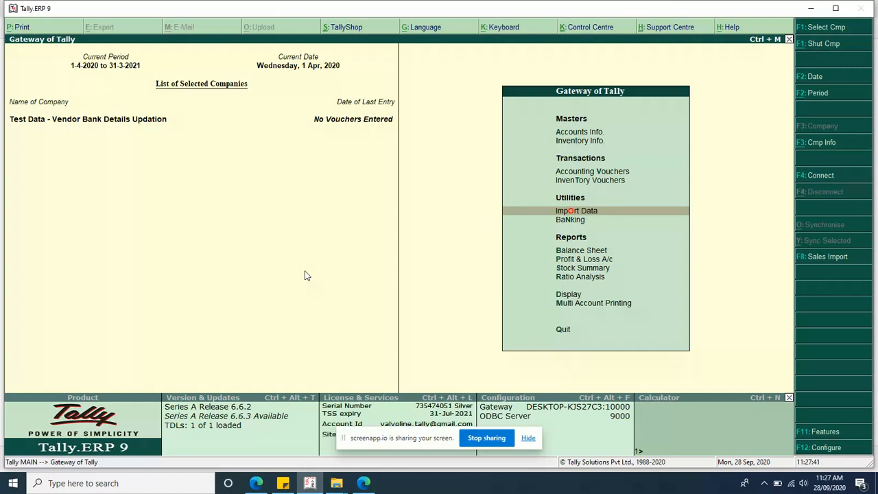
{"action": "key", "text": "Return"}
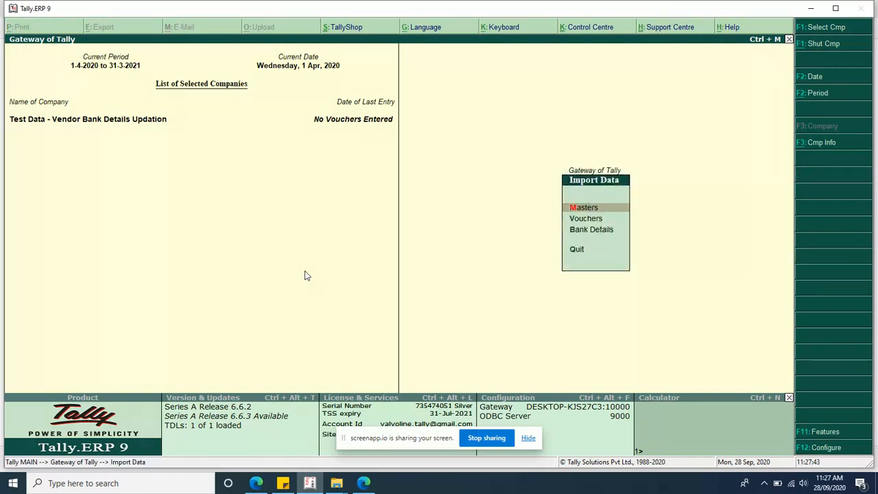
Step: Open the Bank Details import, start exporting the payee sample file, and edit its export location
{"action": "key", "text": "Down"}
{"action": "key", "text": "Down"}
{"action": "key", "text": "Return"}
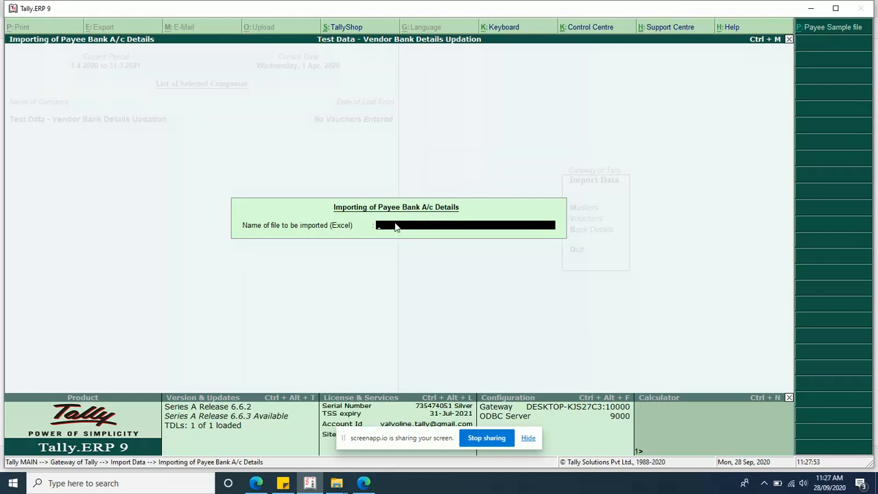
{"action": "left_click", "coordinate": [826, 29]}
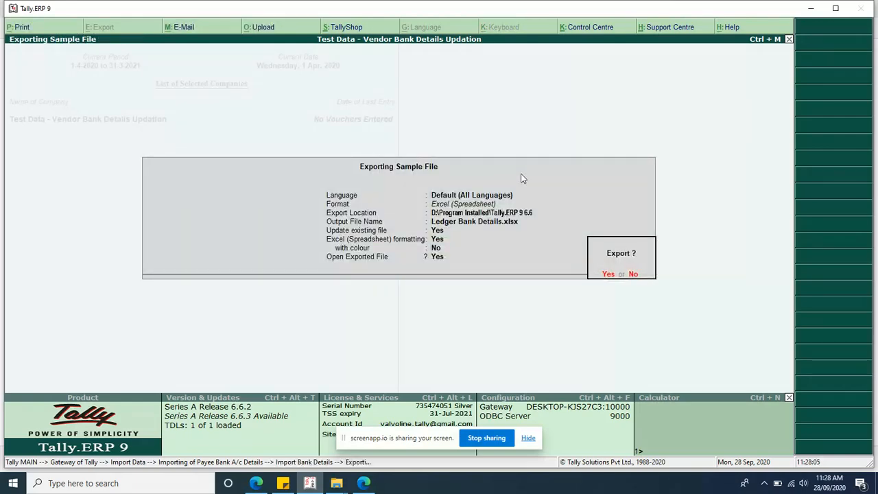
{"action": "key", "text": "n"}
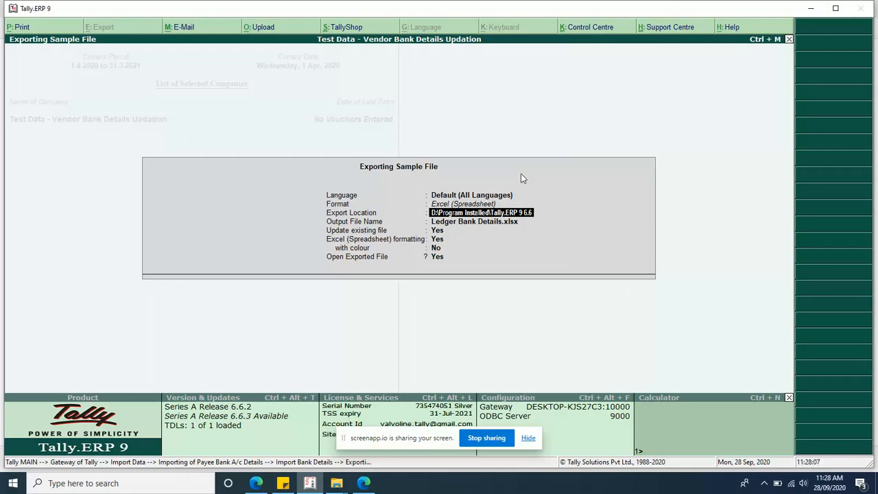
{"action": "key", "text": "super+d"}
Step: Create a new folder on the desktop and open it
{"action": "right_click", "coordinate": [484, 157]}
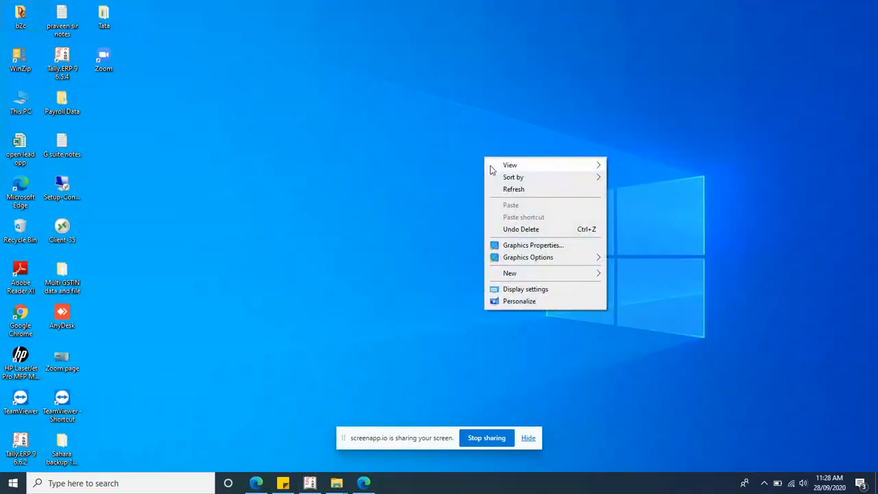
{"action": "mouse_move", "coordinate": [574, 274]}
{"action": "left_click", "coordinate": [614, 277]}
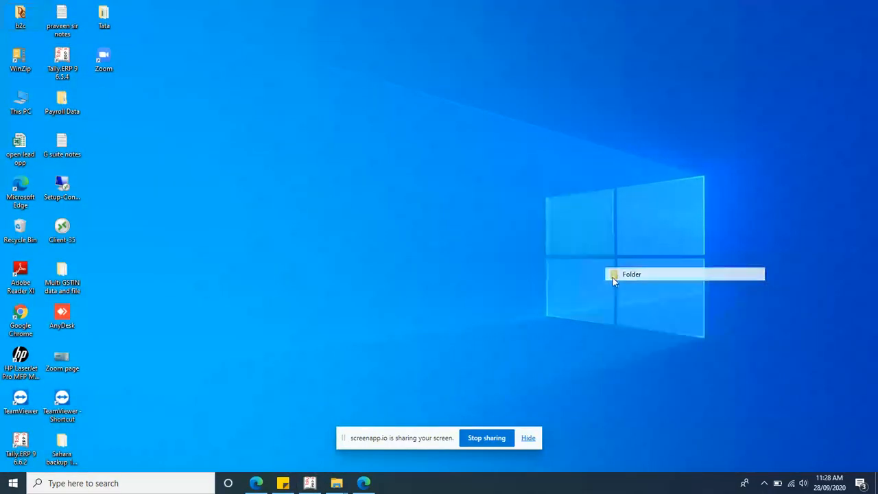
{"action": "key", "text": "Return"}
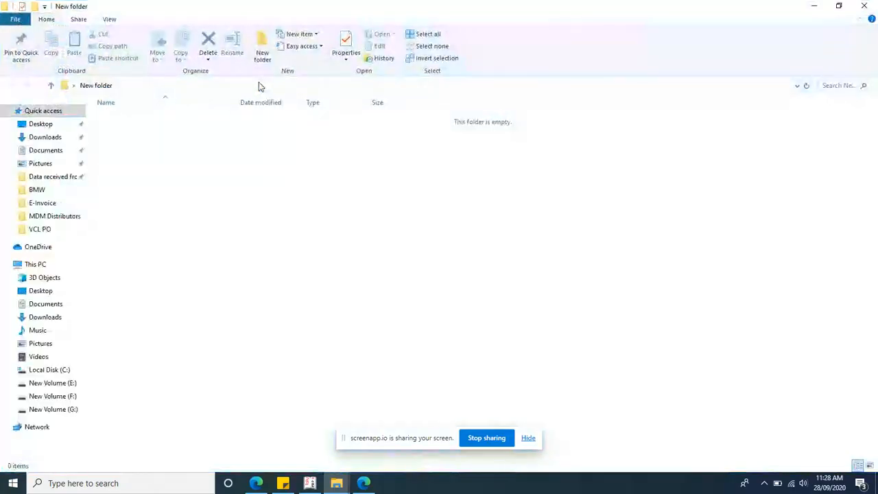
Step: Copy the new folder's path into Tally's Export Location and accept the settings
{"action": "left_click", "coordinate": [259, 85]}
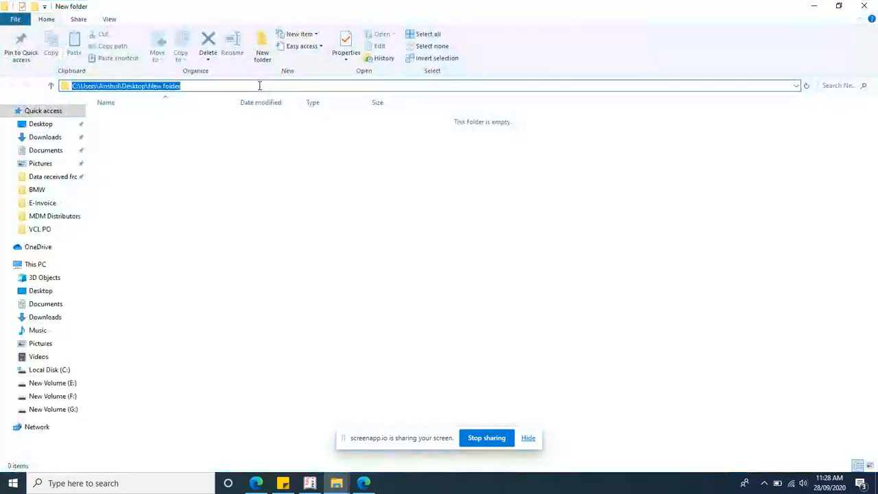
{"action": "key", "text": "alt+Tab"}
{"action": "key", "text": "BackSpace"}
{"action": "key", "text": "ctrl+alt+v"}
{"action": "key", "text": "Return"}
{"action": "key", "text": "Return"}
{"action": "key", "text": "Return"}
{"action": "key", "text": "Return"}
{"action": "key", "text": "Return"}
{"action": "key", "text": "Return"}
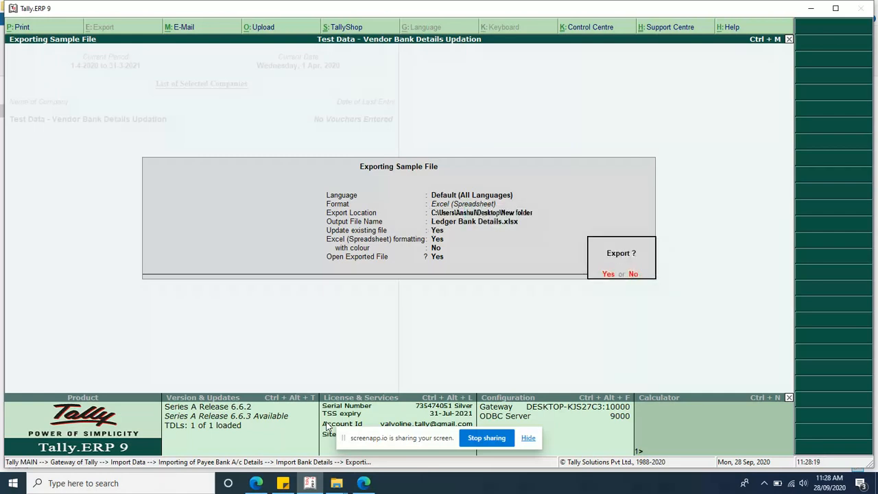
Step: Confirm the export of Ledger Bank Details.xlsx
{"action": "key", "text": "Return"}
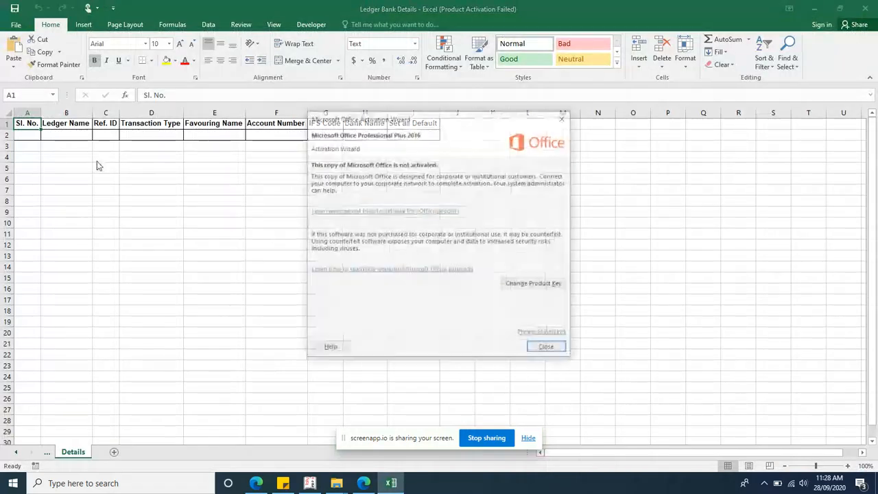
Step: Dismiss Excel's activation notice and enter serial number 2 in cell A3 under Sl. No
{"action": "left_click", "coordinate": [562, 119]}
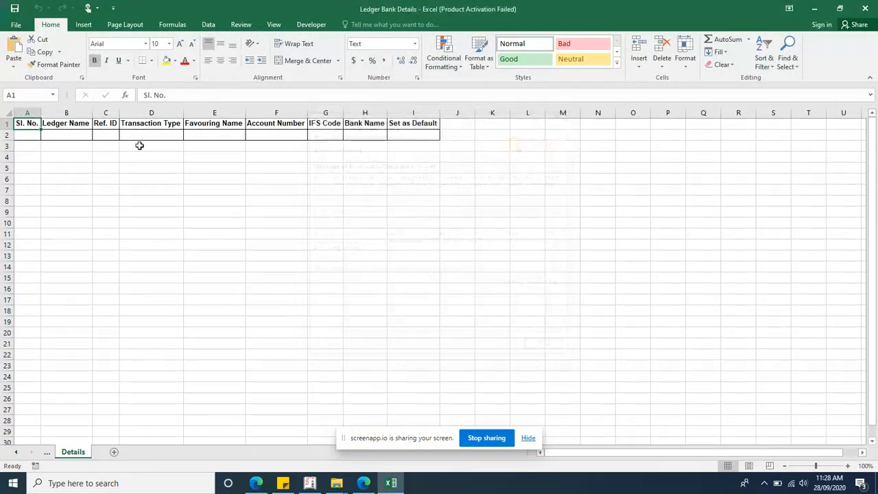
{"action": "key", "text": "Down"}
{"action": "key", "text": "Right"}
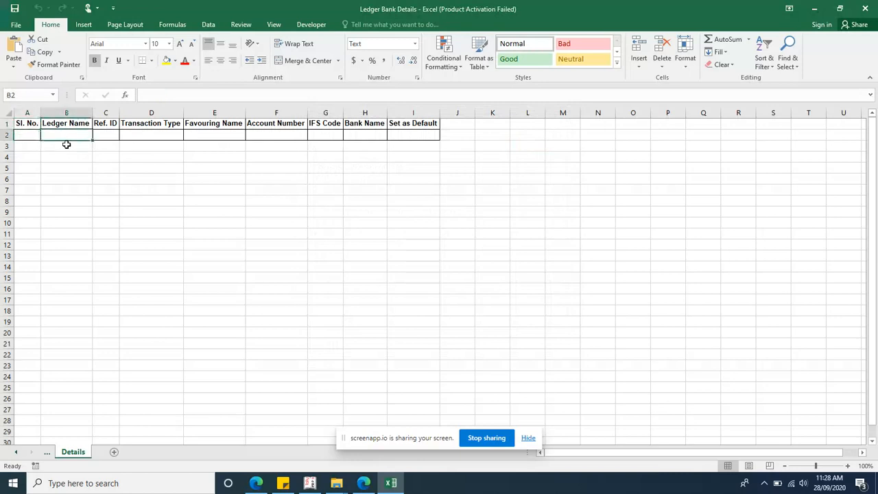
{"action": "key", "text": "Left"}
{"action": "key", "text": "Right"}
{"action": "left_click", "coordinate": [29, 136]}
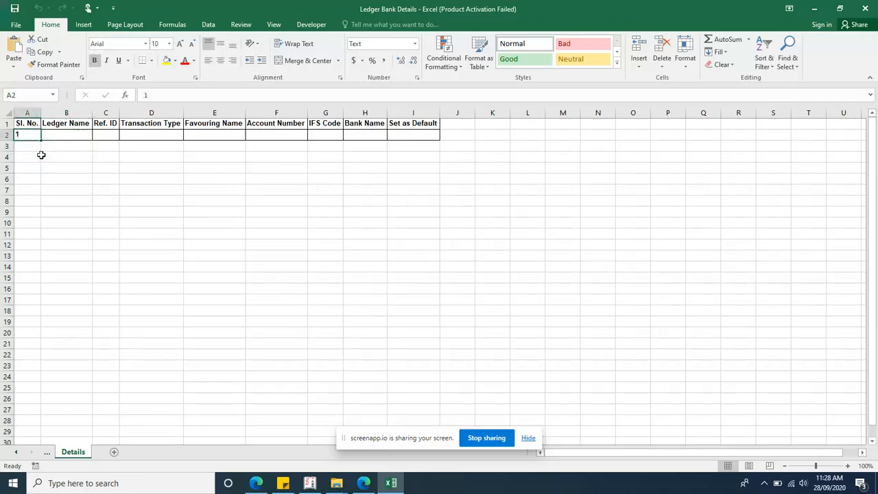
{"action": "key", "text": "Down"}
{"action": "type", "text": "2"}
{"action": "key", "text": "Return"}
{"action": "key", "text": "Up"}
{"action": "key", "text": "Up"}
{"action": "key", "text": "Right"}
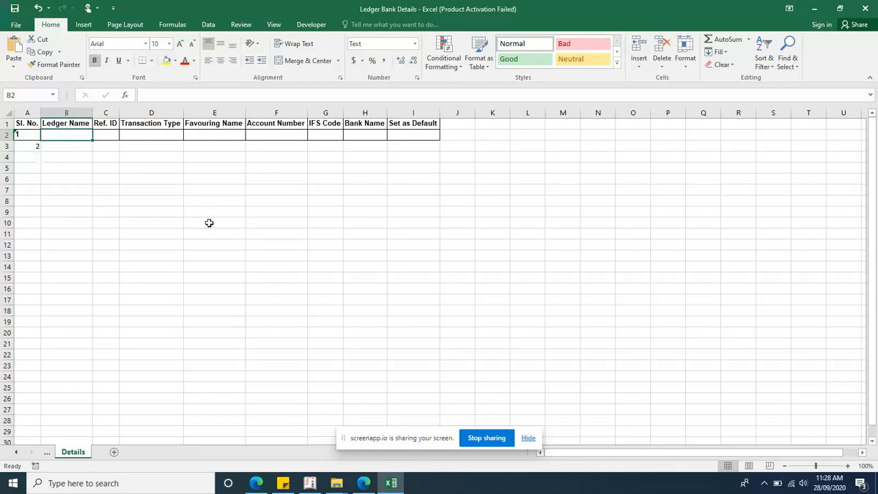
Step: Return to Tally and start creating a single ledger from Accounts Info > Ledgers
{"action": "left_click", "coordinate": [309, 482]}
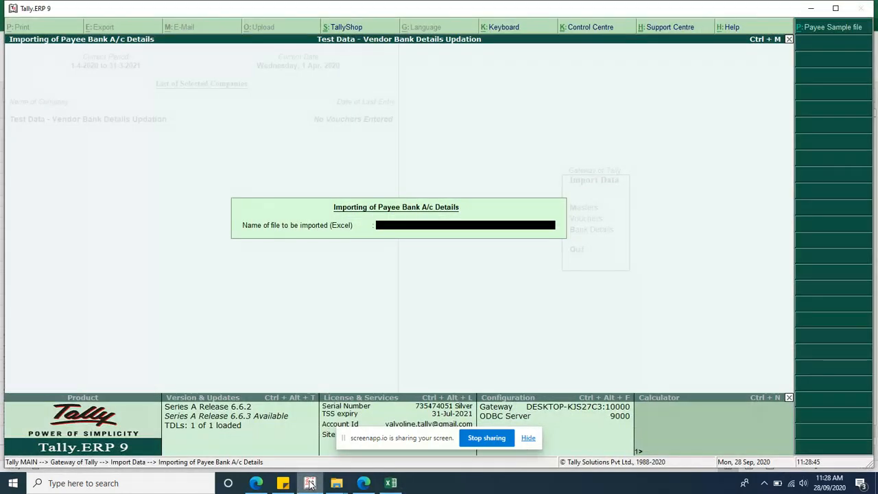
{"action": "key", "text": "Escape"}
{"action": "key", "text": "Escape"}
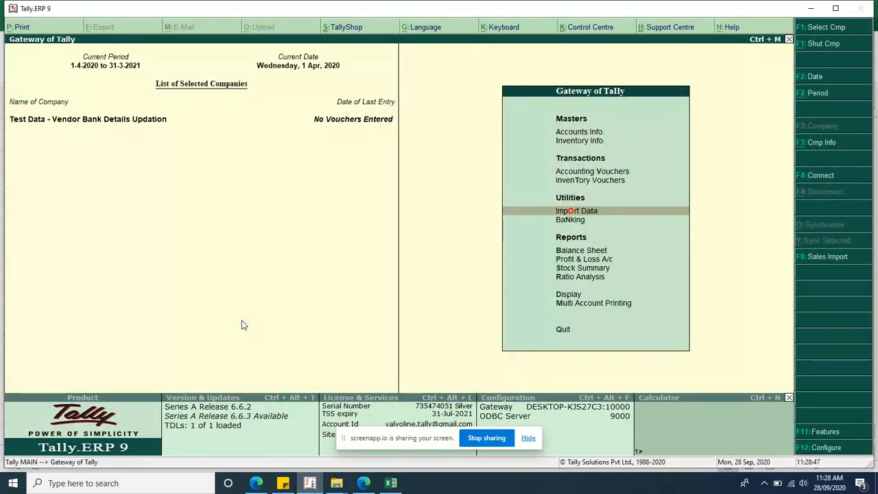
{"action": "key", "text": "a"}
{"action": "key", "text": "Down"}
{"action": "key", "text": "Return"}
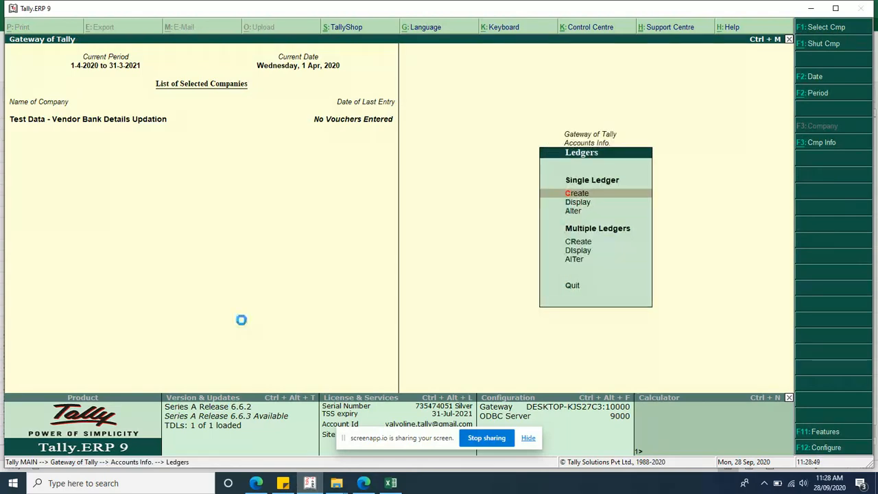
{"action": "key", "text": "Return"}
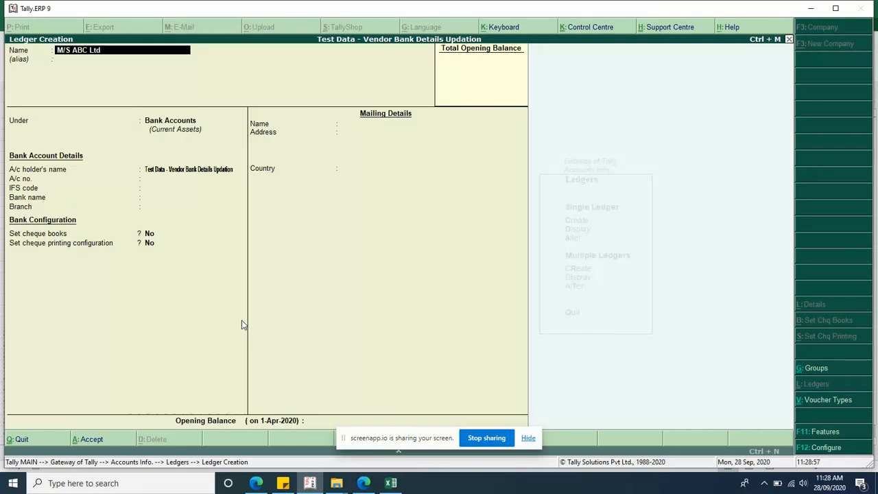
Step: Name the ledger M/S ABC Ltd under Sundry Creditors, leaving bank details empty
{"action": "key", "text": "Return"}
{"action": "type", "text": "Sun"}
{"action": "key", "text": "Return"}
{"action": "key", "text": "Return"}
{"action": "key", "text": "Return"}
{"action": "key", "text": "Return"}
{"action": "key", "text": "Return"}
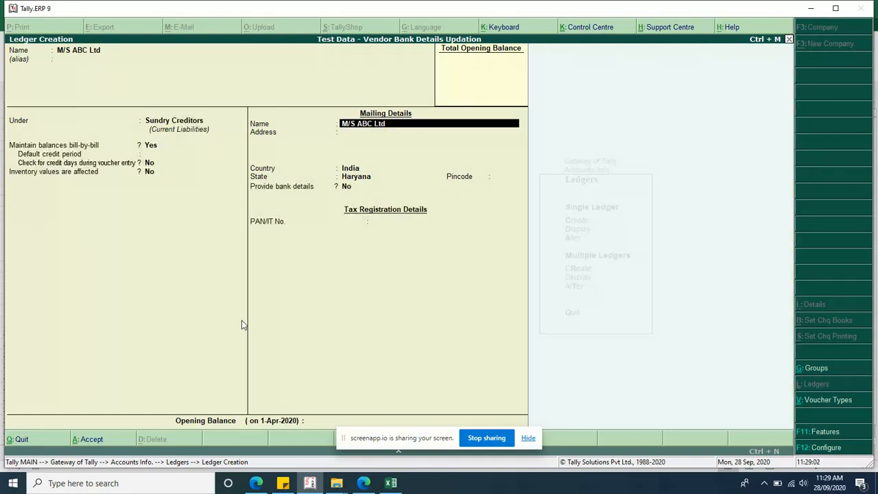
{"action": "key", "text": "Return"}
{"action": "key", "text": "Return"}
{"action": "key", "text": "Return"}
{"action": "key", "text": "Return"}
{"action": "key", "text": "Return"}
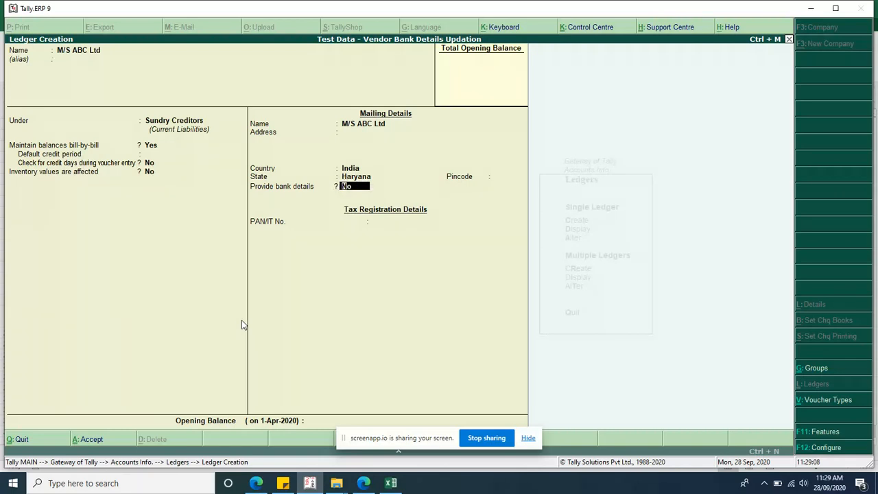
{"action": "key", "text": "Return"}
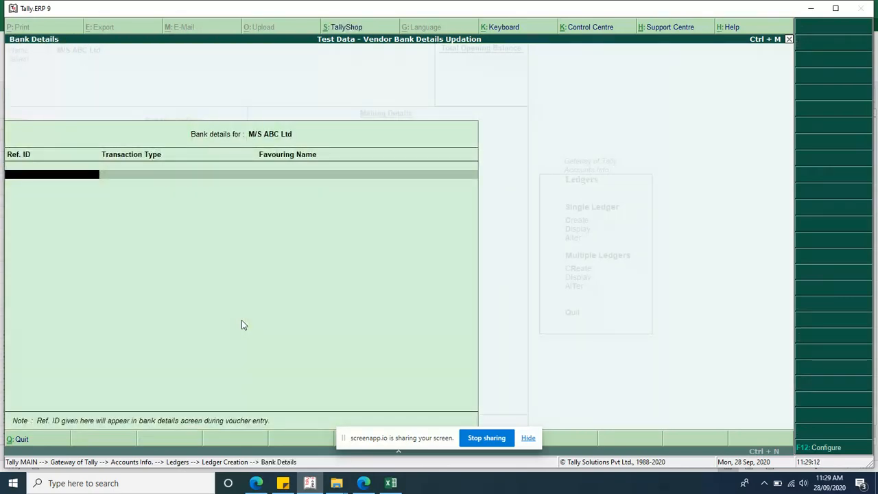
{"action": "key", "text": "Return"}
{"action": "key", "text": "BackSpace"}
{"action": "key", "text": "BackSpace"}
{"action": "key", "text": "BackSpace"}
{"action": "key", "text": "BackSpace"}
{"action": "key", "text": "BackSpace"}
{"action": "key", "text": "BackSpace"}
{"action": "key", "text": "BackSpace"}
{"action": "key", "text": "ctrl+c"}
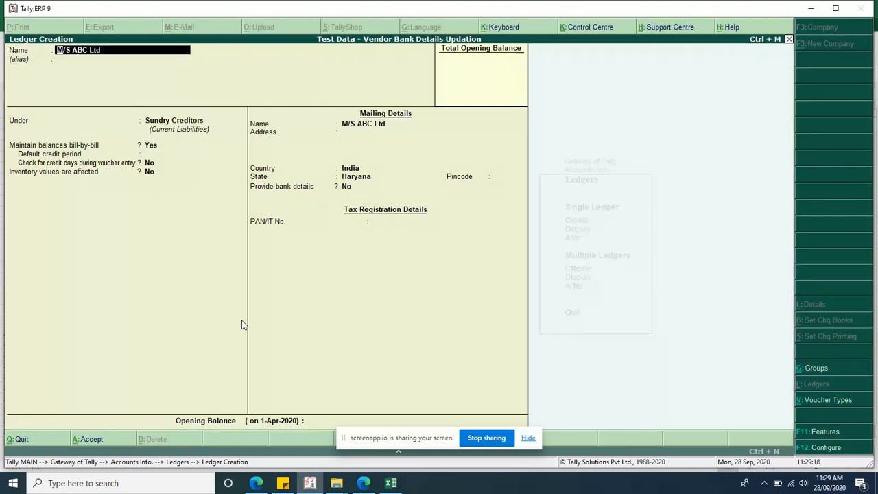
Step: Paste M/S ABC Ltd into B2 and enter Ref. IDs HDFC and SBI in C2:C3
{"action": "left_click", "coordinate": [391, 483]}
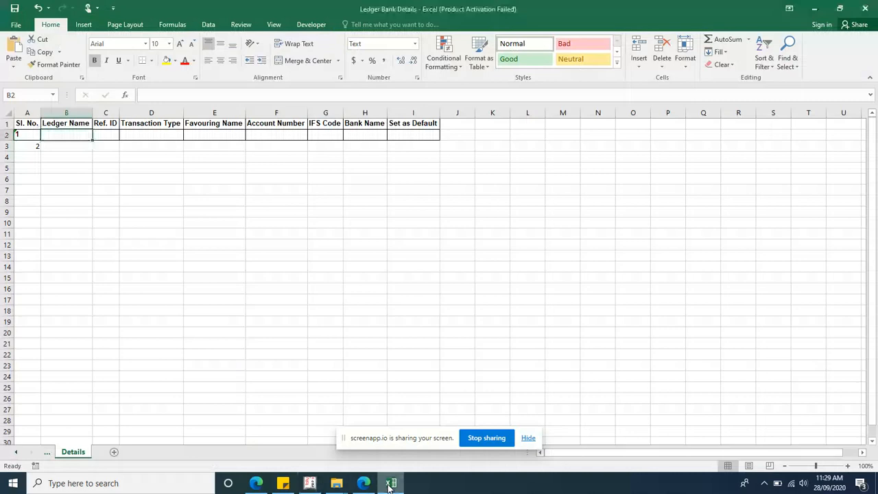
{"action": "key", "text": "ctrl+v"}
{"action": "key", "text": "Return"}
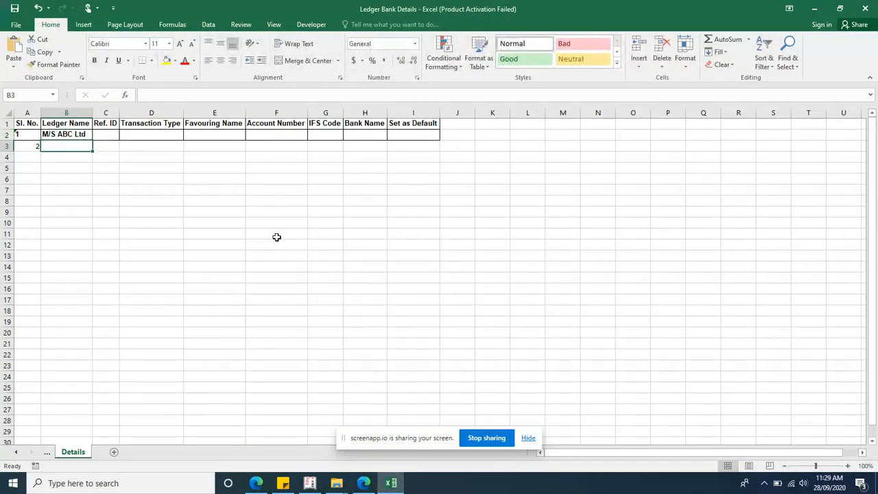
{"action": "key", "text": "Right"}
{"action": "key", "text": "Up"}
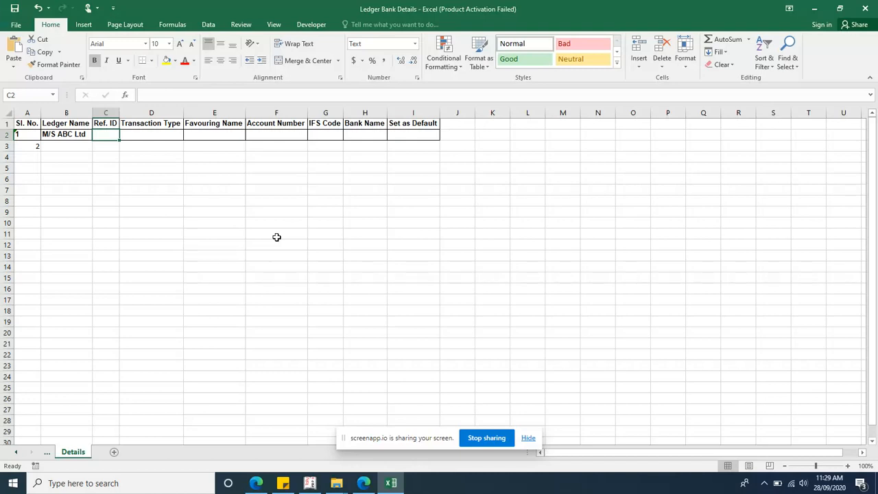
{"action": "type", "text": "HDFC"}
{"action": "key", "text": "Return"}
{"action": "type", "text": "SBI"}
{"action": "key", "text": "Return"}
Step: Copy the ledger name M/S ABC Ltd from B2 into B3
{"action": "key", "text": "Up"}
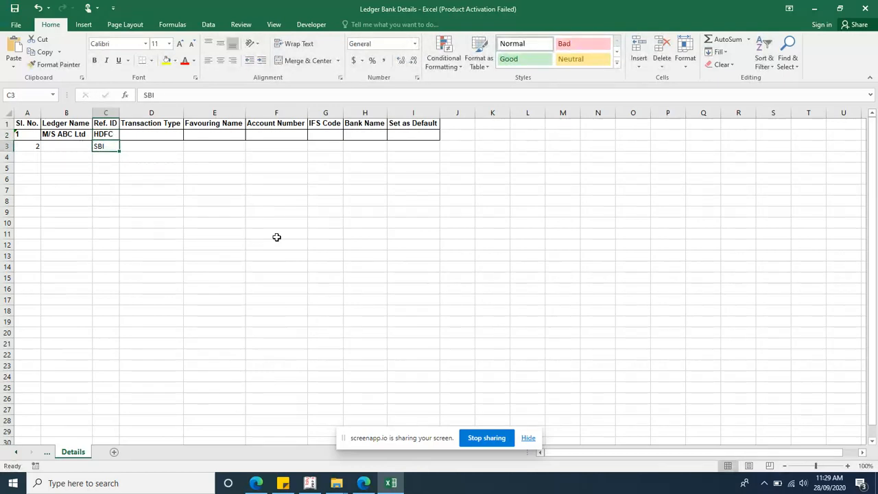
{"action": "key", "text": "Left"}
{"action": "key", "text": "Up"}
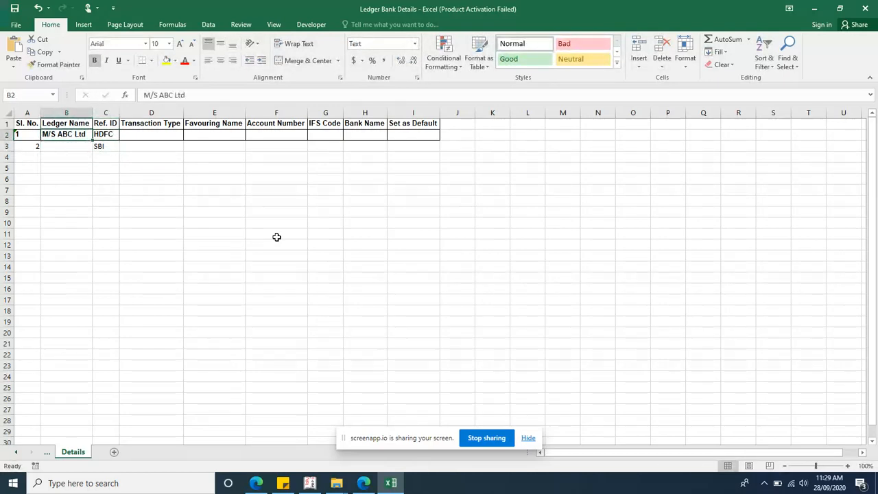
{"action": "key", "text": "ctrl+c"}
{"action": "key", "text": "Down"}
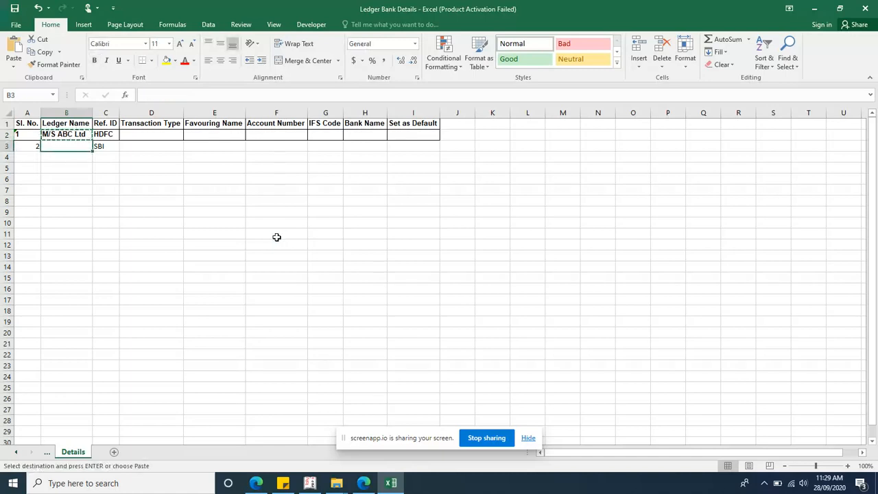
{"action": "key", "text": "ctrl+v"}
{"action": "key", "text": "Right"}
{"action": "key", "text": "Right"}
{"action": "key", "text": "Up"}
Step: Open the M/S ABC Ltd ledger for alteration in Tally
{"action": "left_click", "coordinate": [309, 483]}
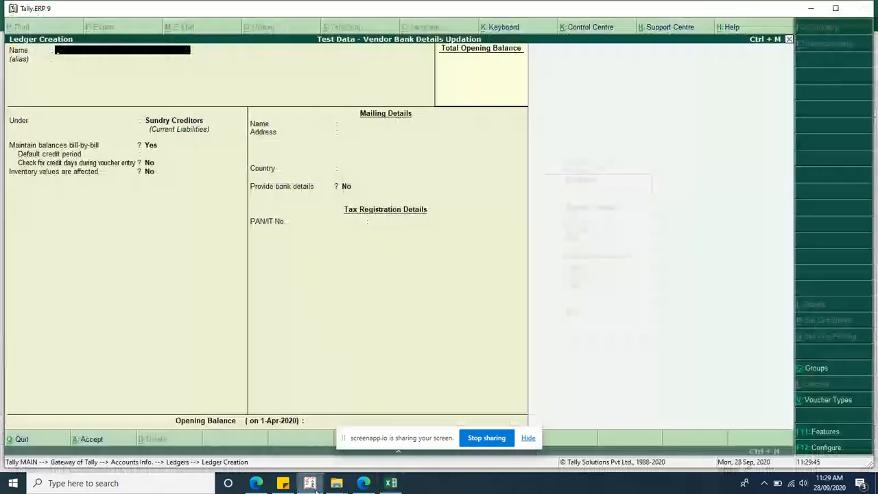
{"action": "key", "text": "Escape"}
{"action": "key", "text": "Down"}
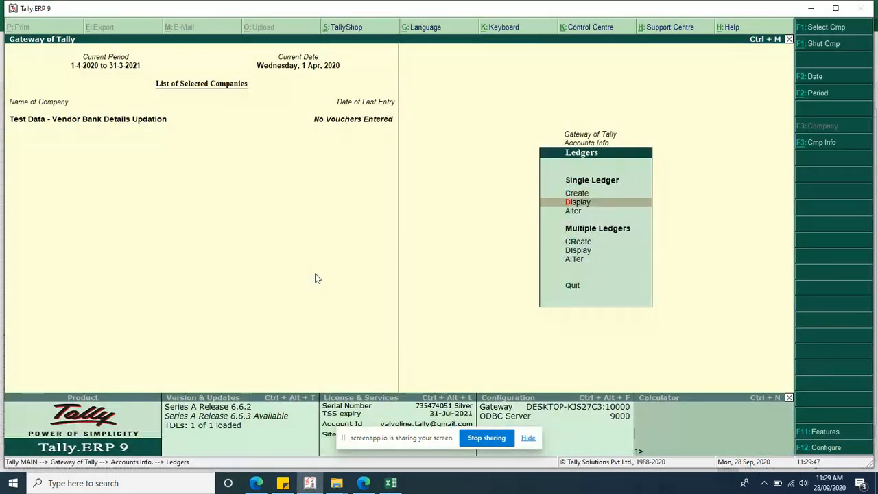
{"action": "key", "text": "Return"}
{"action": "key", "text": "Down"}
{"action": "key", "text": "Return"}
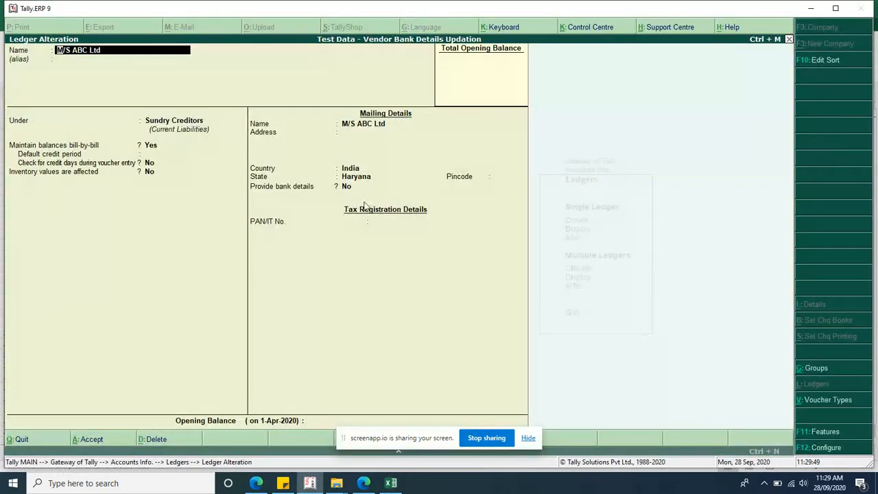
Step: Enable bank details with reference Q and transaction type e-Fund Transfer
{"action": "left_click", "coordinate": [348, 188]}
{"action": "type", "text": "y"}
{"action": "key", "text": "Return"}
{"action": "key", "text": "Return"}
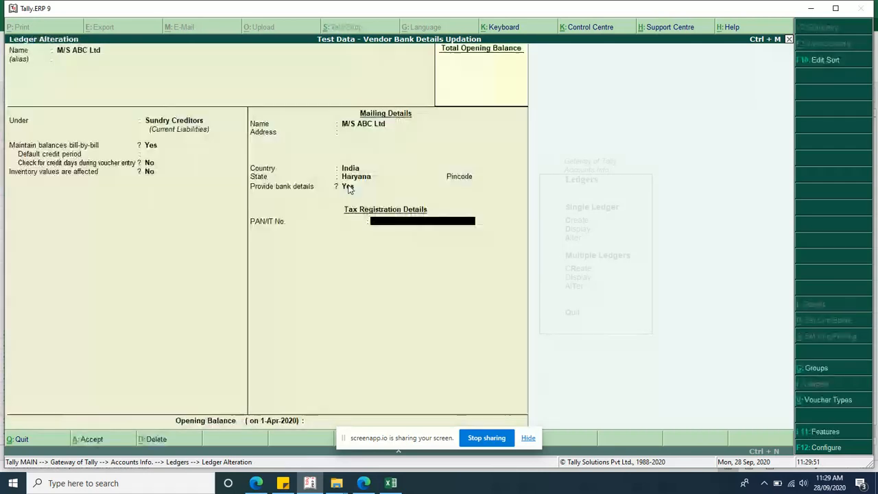
{"action": "left_click", "coordinate": [349, 189]}
{"action": "key", "text": "Return"}
{"action": "type", "text": "Q"}
{"action": "key", "text": "Return"}
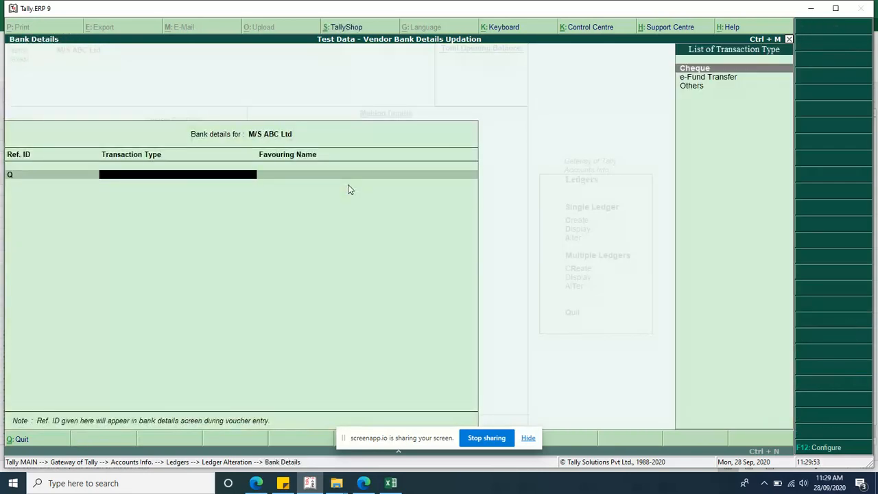
{"action": "key", "text": "Down"}
{"action": "key", "text": "Return"}
Step: Fill Transaction Type cells D2:D3 with e-Fund Transfer
{"action": "key", "text": "alt+Tab"}
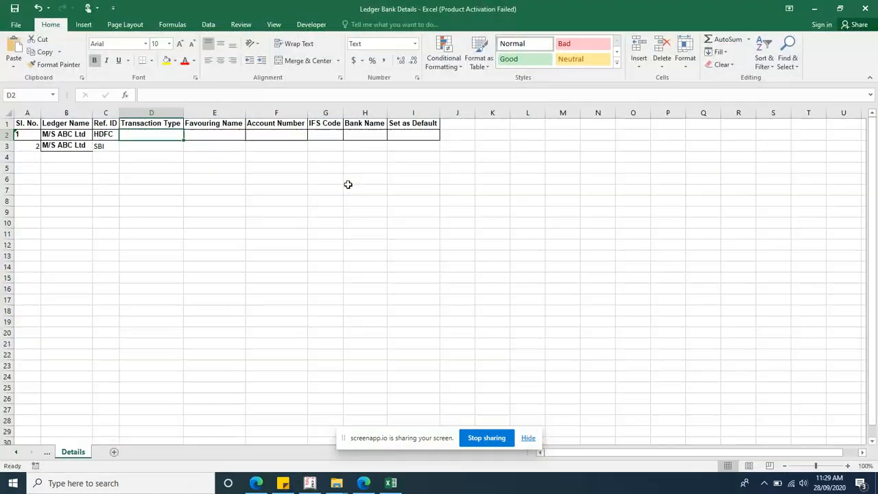
{"action": "key", "text": "F2"}
{"action": "key", "text": "ctrl+v"}
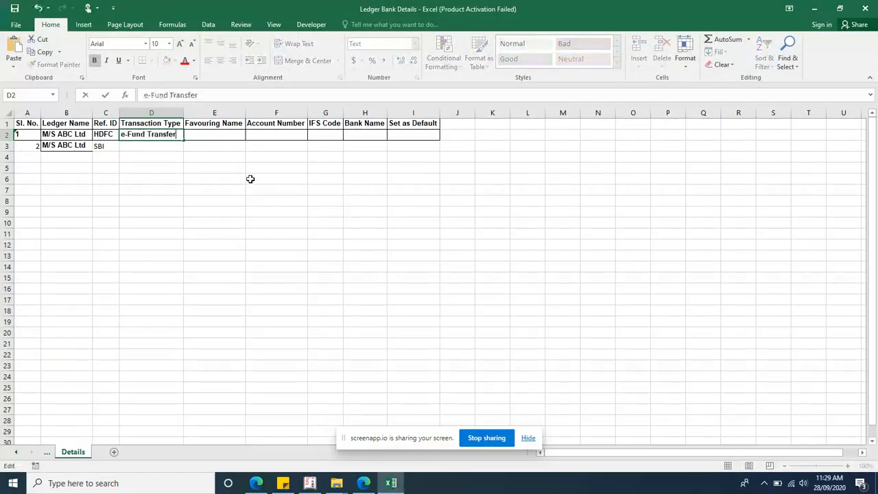
{"action": "key", "text": "Return"}
{"action": "key", "text": "Up"}
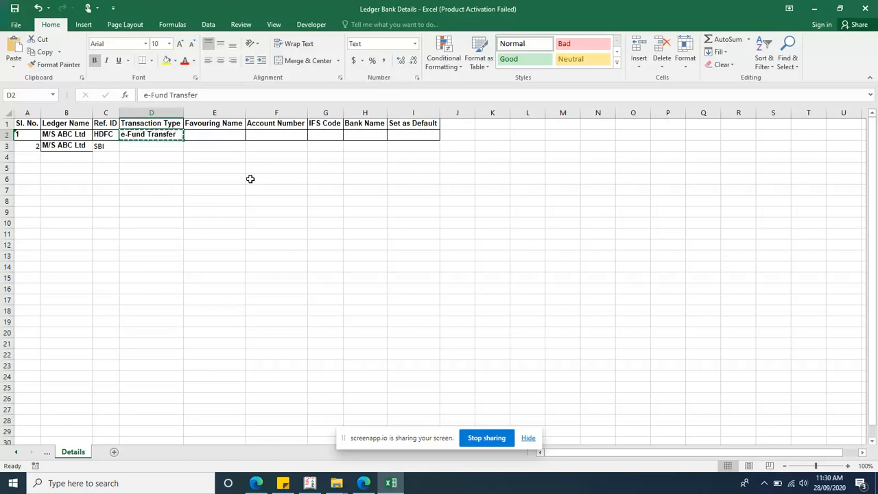
{"action": "key", "text": "ctrl+c"}
{"action": "key", "text": "Down"}
{"action": "key", "text": "ctrl+v"}
Step: Copy the ledger names from B2:B3 into the Favouring Name cells E2:E3
{"action": "key", "text": "Right"}
{"action": "key", "text": "Up"}
{"action": "key", "text": "Left"}
{"action": "key", "text": "Left"}
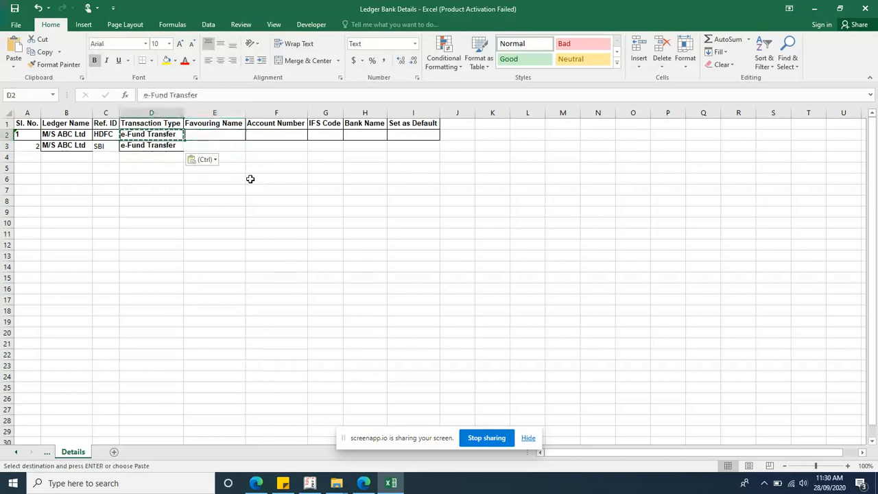
{"action": "key", "text": "Left"}
{"action": "key", "text": "shift+Down"}
{"action": "key", "text": "ctrl+c"}
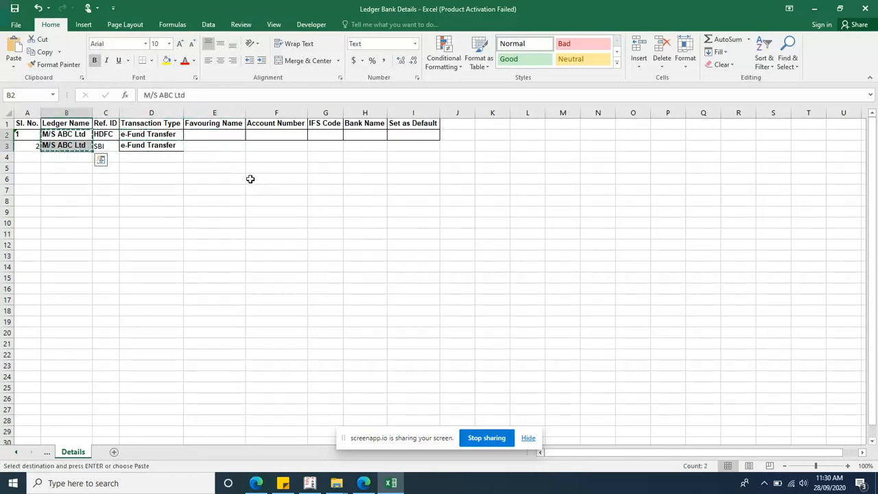
{"action": "key", "text": "Right"}
{"action": "key", "text": "Right"}
{"action": "key", "text": "Right"}
{"action": "key", "text": "ctrl+v"}
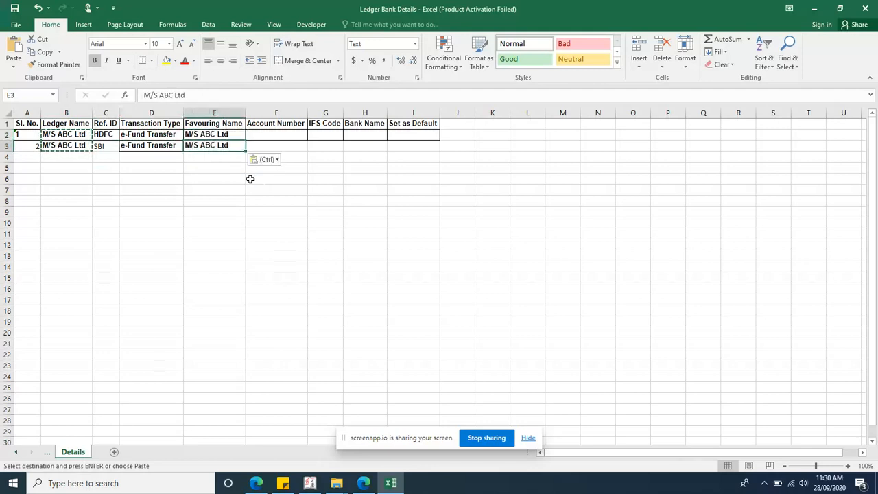
{"action": "key", "text": "Right"}
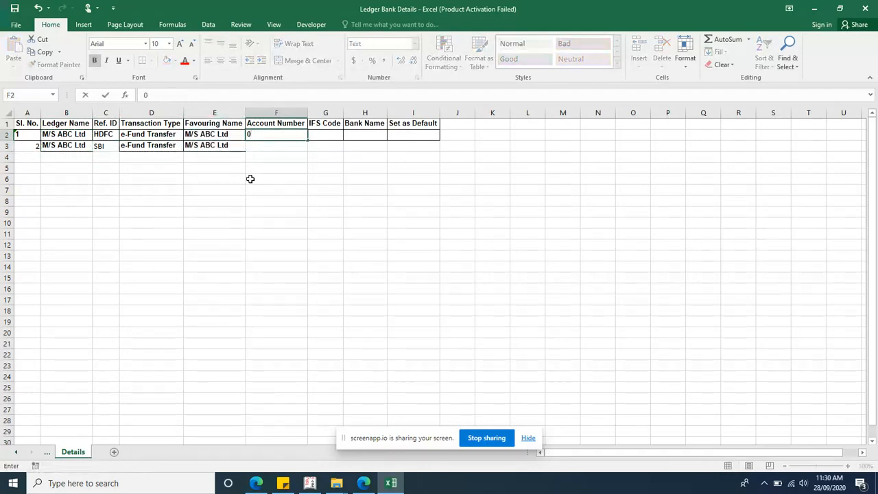
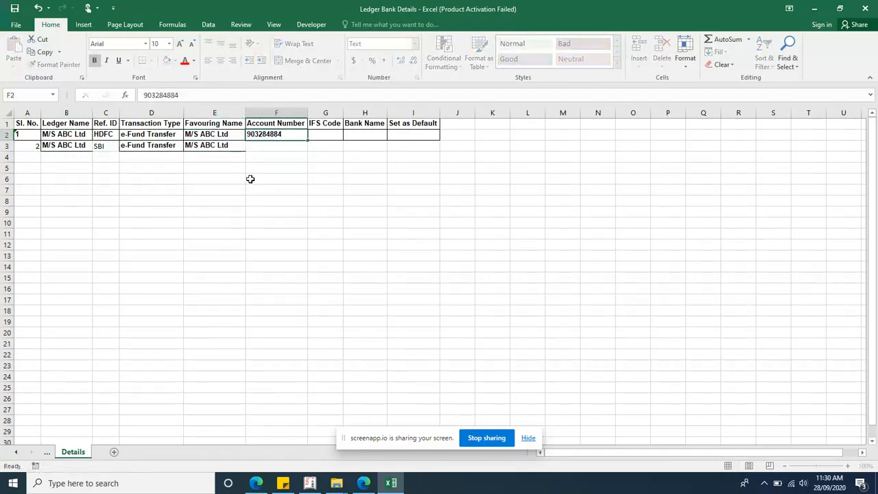
{"action": "key", "text": "Return"}
{"action": "type", "text": "48484848"}
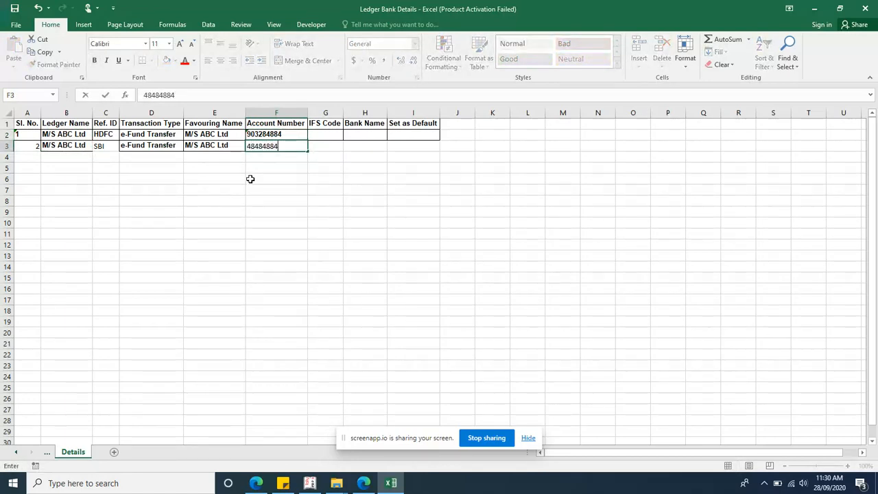
{"action": "key", "text": "Return"}
Step: Enter IFS codes HDFC0000048 and SBI019293 in G2:G3 and autofit column G
{"action": "key", "text": "Up"}
{"action": "key", "text": "Up"}
{"action": "key", "text": "Right"}
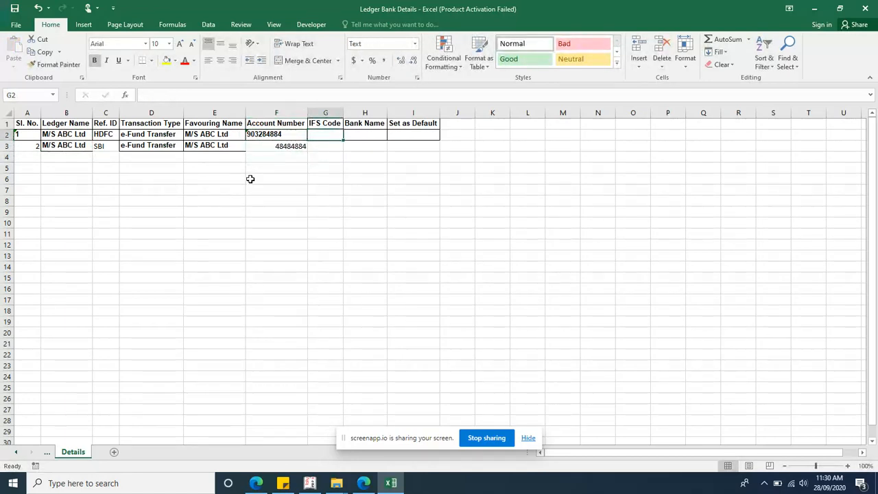
{"action": "type", "text": "HDF"}
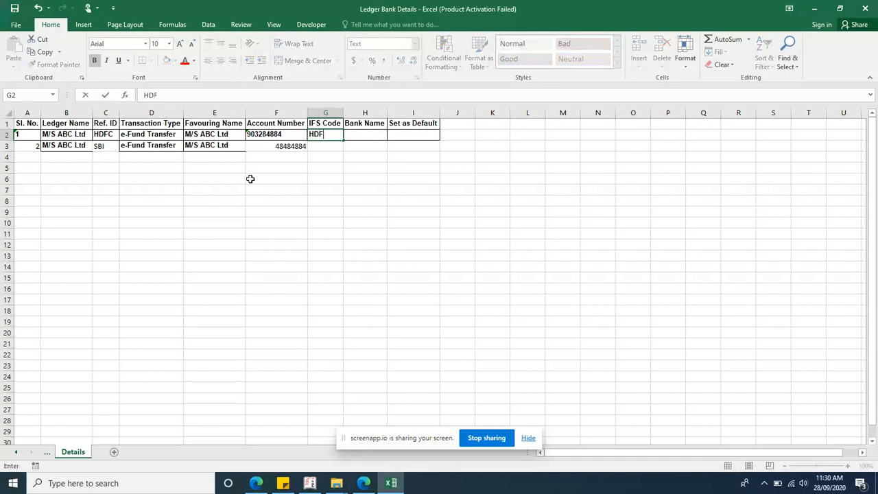
{"action": "type", "text": "C0000048"}
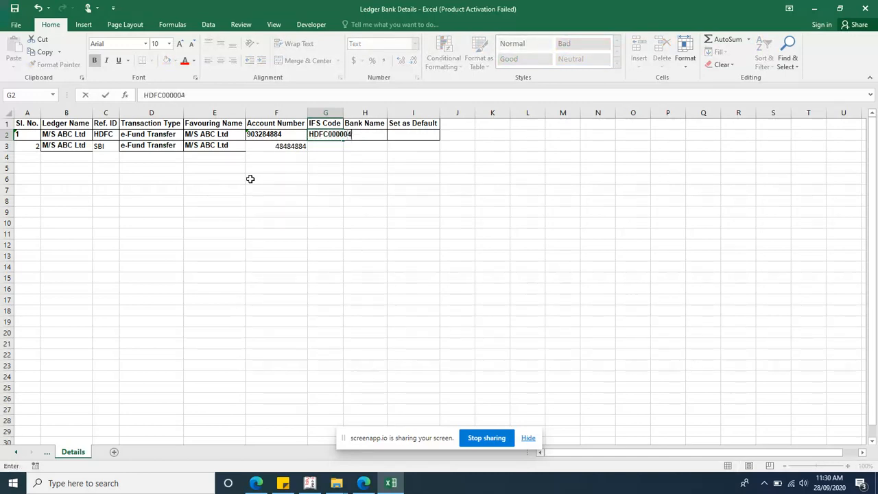
{"action": "key", "text": "Return"}
{"action": "type", "text": "SHI0192932930"}
{"action": "key", "text": "Return"}
{"action": "key", "text": "Up"}
{"action": "key", "text": "F2"}
{"action": "key", "text": "BackSpace"}
{"action": "key", "text": "BackSpace"}
{"action": "key", "text": "BackSpace"}
{"action": "key", "text": "BackSpace"}
{"action": "key", "text": "Return"}
{"action": "key", "text": "Up"}
{"action": "double_click", "coordinate": [342, 110]}
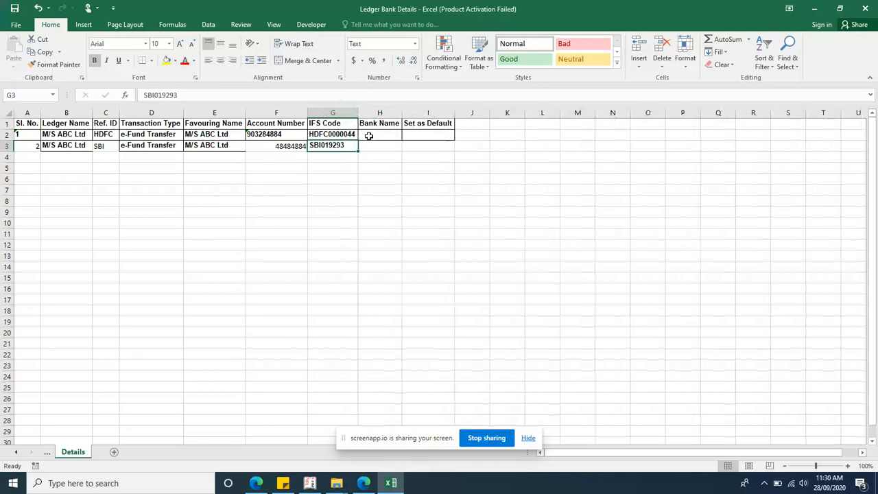
Step: Enter bank names HDFC and SBI in H2:H3
{"action": "left_click", "coordinate": [370, 136]}
{"action": "type", "text": "SB"}
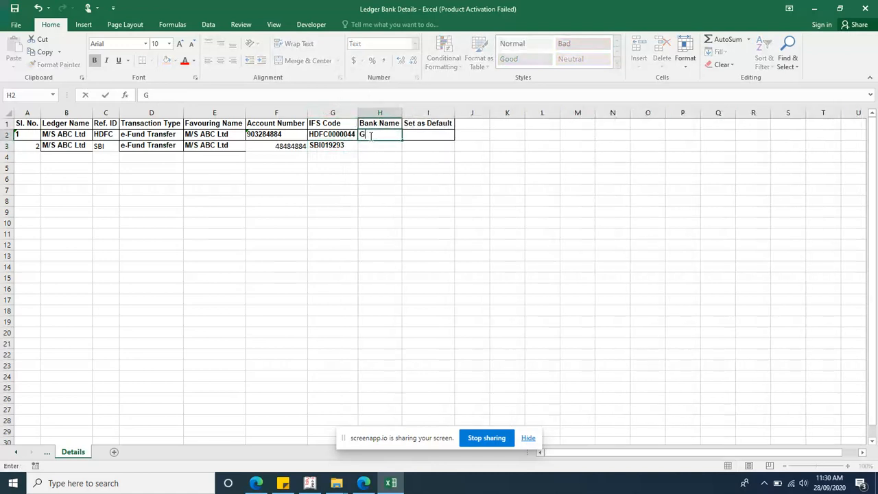
{"action": "key", "text": "BackSpace"}
{"action": "key", "text": "BackSpace"}
{"action": "type", "text": "HDFC"}
{"action": "key", "text": "Return"}
{"action": "type", "text": "SBI"}
{"action": "key", "text": "Return"}
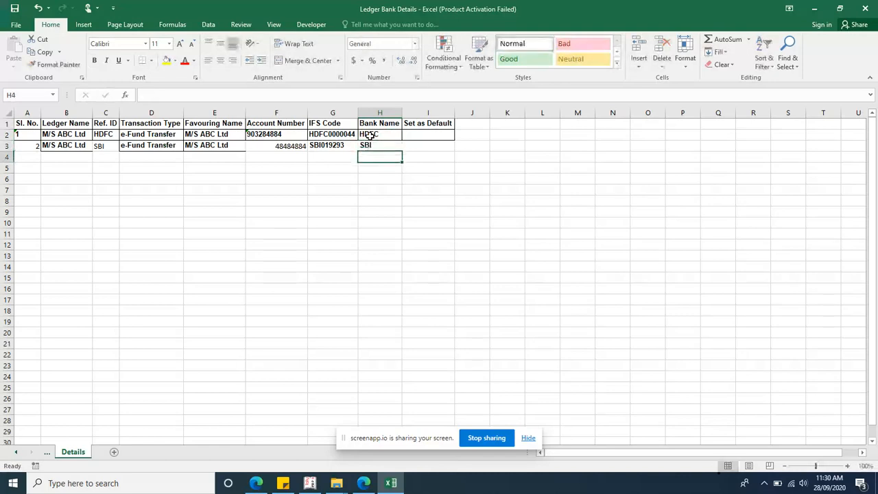
{"action": "left_click", "coordinate": [370, 136]}
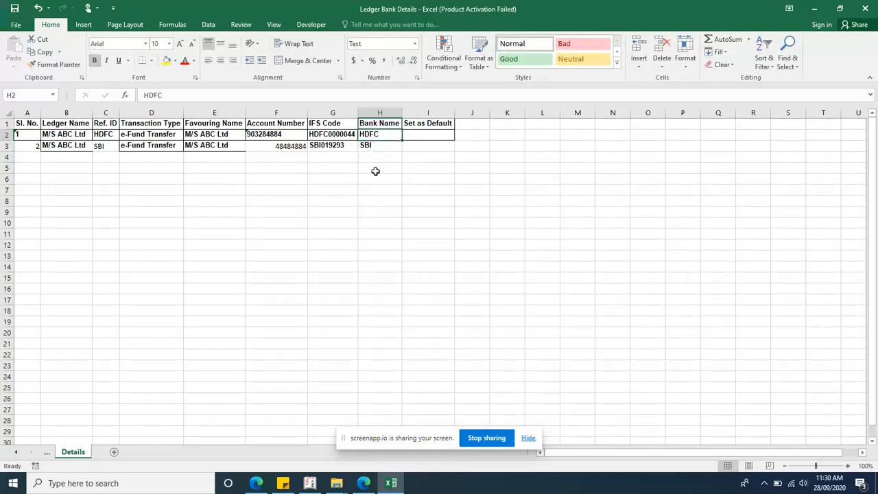
Step: Select HDFC Bank (India) as the bank in Tally's bank details
{"action": "left_click", "coordinate": [309, 483]}
{"action": "key", "text": "Return"}
{"action": "key", "text": "Return"}
{"action": "key", "text": "Return"}
{"action": "key", "text": "Return"}
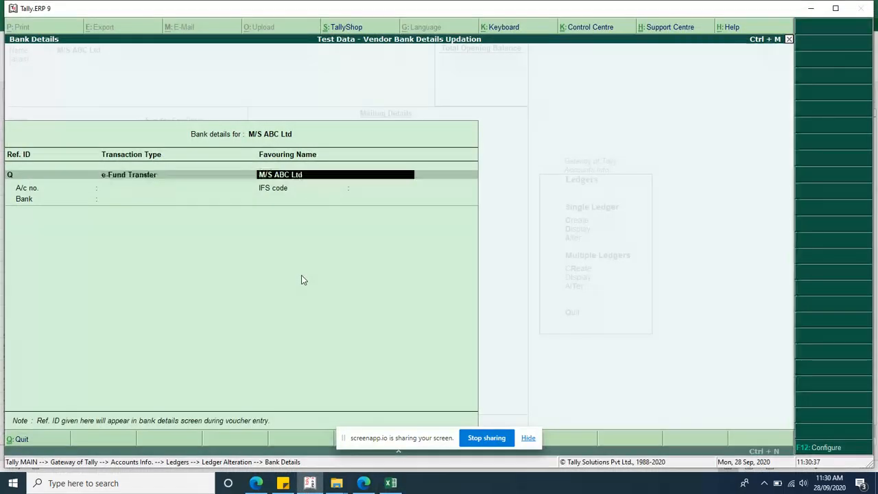
{"action": "type", "text": "H"}
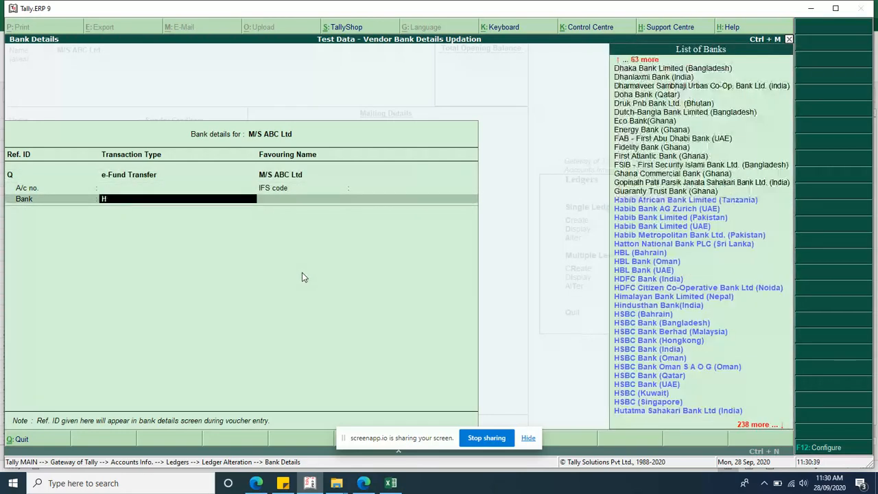
{"action": "type", "text": "dfc"}
{"action": "key", "text": "Return"}
{"action": "key", "text": "BackSpace"}
{"action": "key", "text": "alt+Tab"}
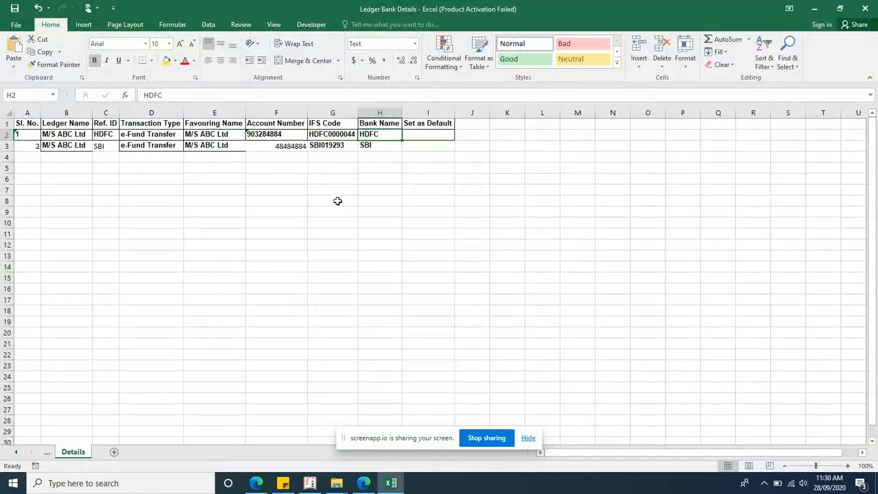
Step: Change H2 to 'HDFC Bank' and set Set as Default to Yes for HDFC, No for SBI
{"action": "key", "text": "F2"}
{"action": "key", "text": "BackSpace"}
{"action": "key", "text": "BackSpace"}
{"action": "key", "text": "BackSpace"}
{"action": "key", "text": "BackSpace"}
{"action": "type", "text": "HDFC Bank ("}
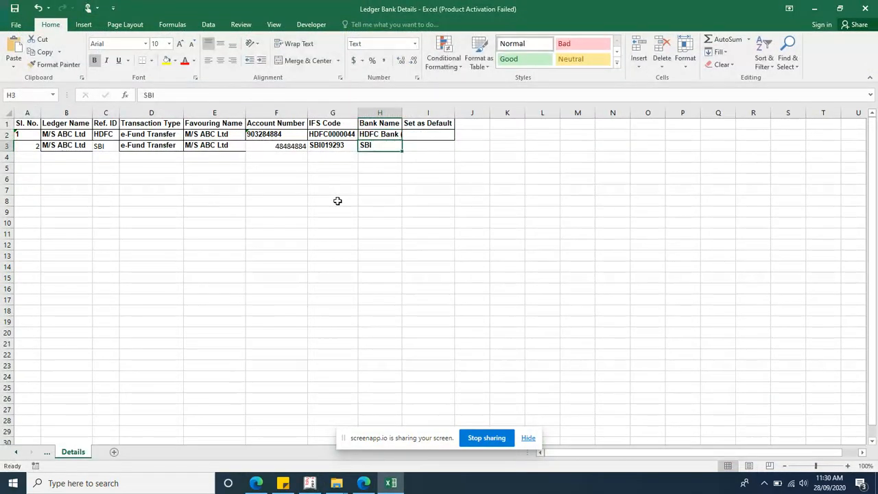
{"action": "key", "text": "Tab"}
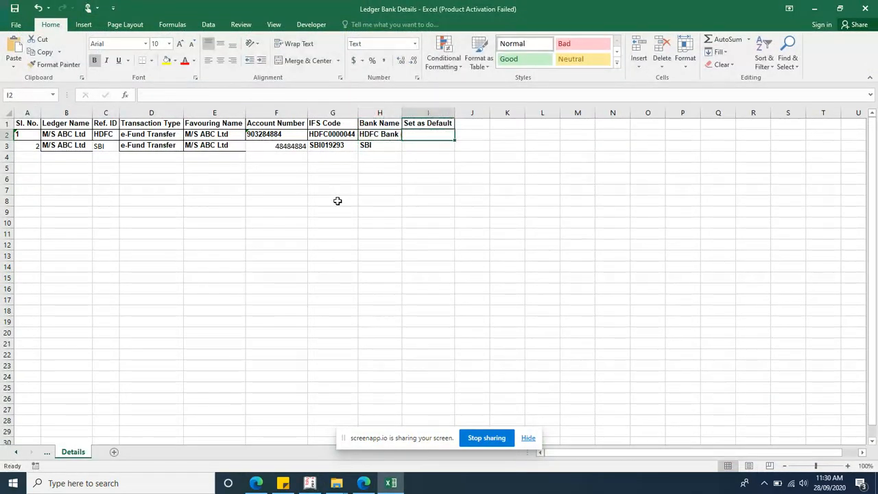
{"action": "type", "text": "Yes"}
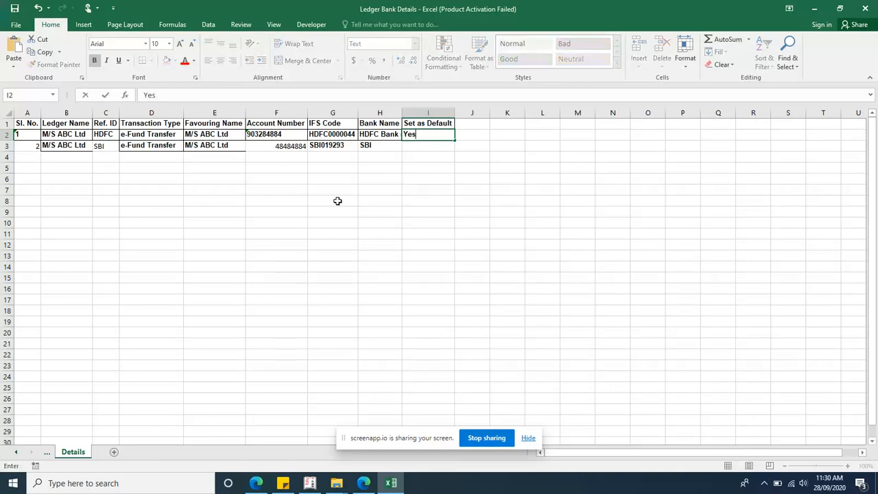
{"action": "key", "text": "Return"}
{"action": "type", "text": "No"}
{"action": "key", "text": "Return"}
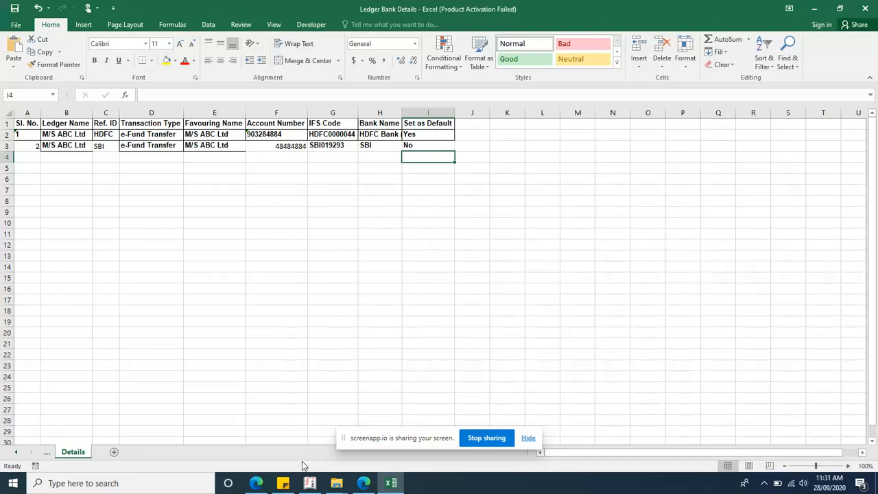
Step: Spell out and select the full Ledger Bank Details.xlsx path in Explorer, then return to Tally's ledger alteration
{"action": "mouse_move", "coordinate": [336, 483]}
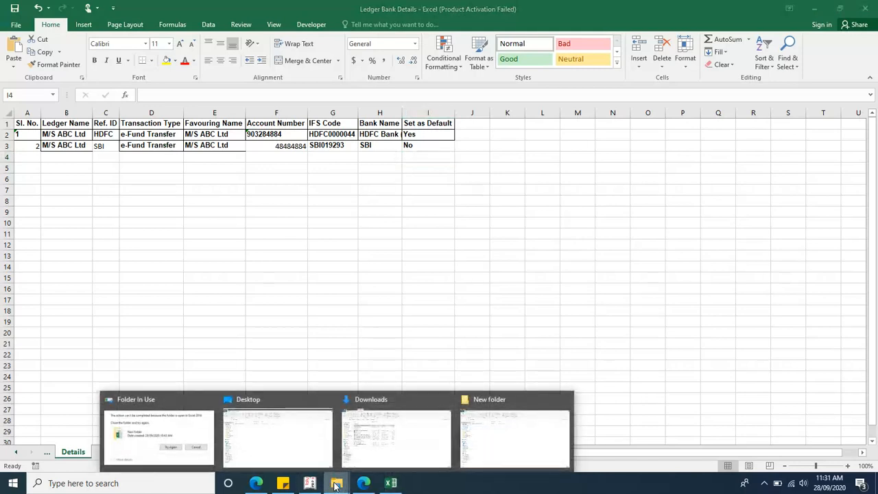
{"action": "left_click", "coordinate": [484, 442]}
{"action": "left_click", "coordinate": [255, 85]}
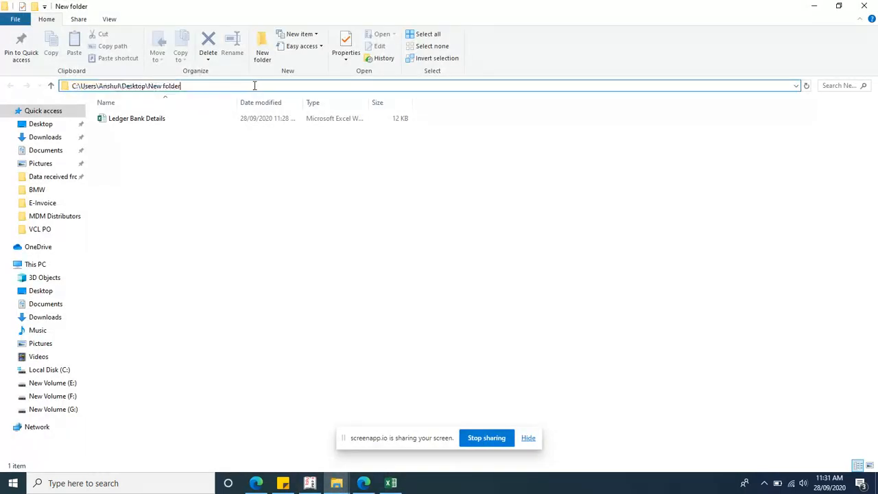
{"action": "type", "text": "\\"}
{"action": "key", "text": "Down"}
{"action": "key", "text": "ctrl+shift+Left"}
{"action": "key", "text": "ctrl+shift+Left"}
{"action": "key", "text": "ctrl+shift+Left"}
{"action": "key", "text": "ctrl+shift+Left"}
{"action": "key", "text": "ctrl+shift+Left"}
{"action": "key", "text": "ctrl+shift+Left"}
{"action": "key", "text": "ctrl+shift+Left"}
{"action": "key", "text": "ctrl+shift+Left"}
{"action": "key", "text": "ctrl+shift+Left"}
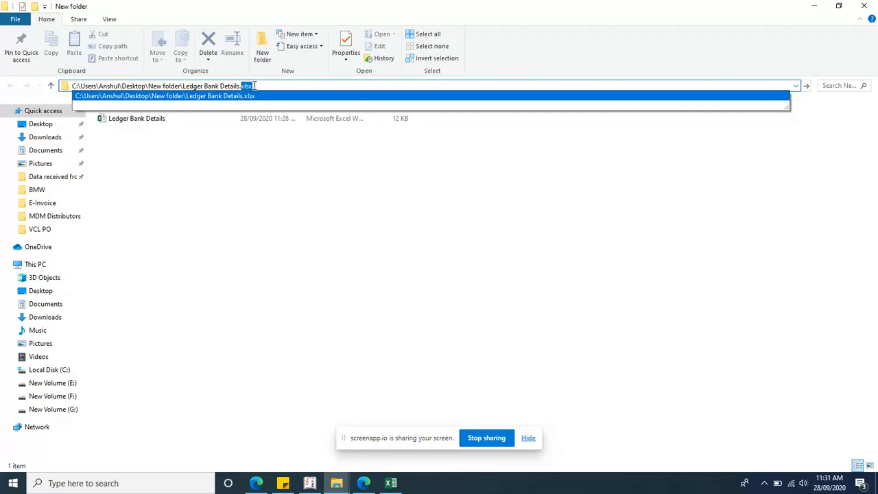
{"action": "left_click", "coordinate": [303, 483]}
{"action": "key", "text": "Escape"}
{"action": "key", "text": "Escape"}
{"action": "key", "text": "Escape"}
{"action": "key", "text": "Escape"}
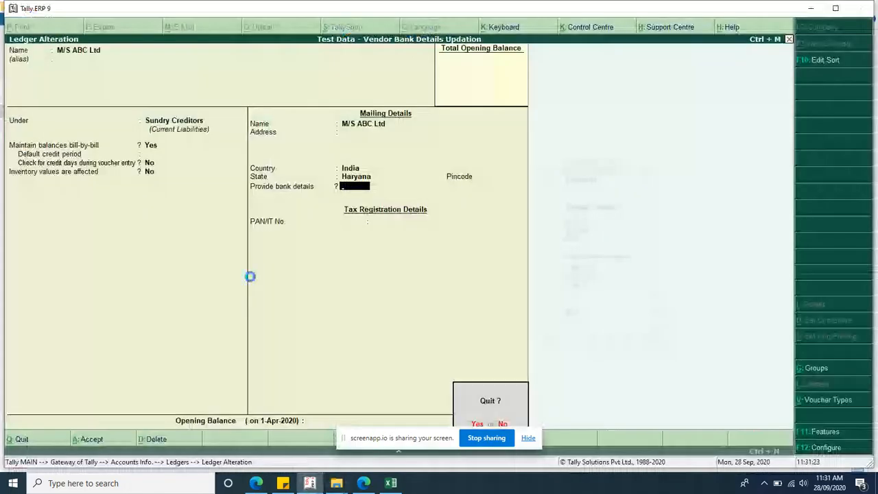
Step: Quit M/S ABC Ltd's ledger alteration and back out to the Gateway of Tally
{"action": "key", "text": "y"}
{"action": "key", "text": "Escape"}
{"action": "key", "text": "Return"}
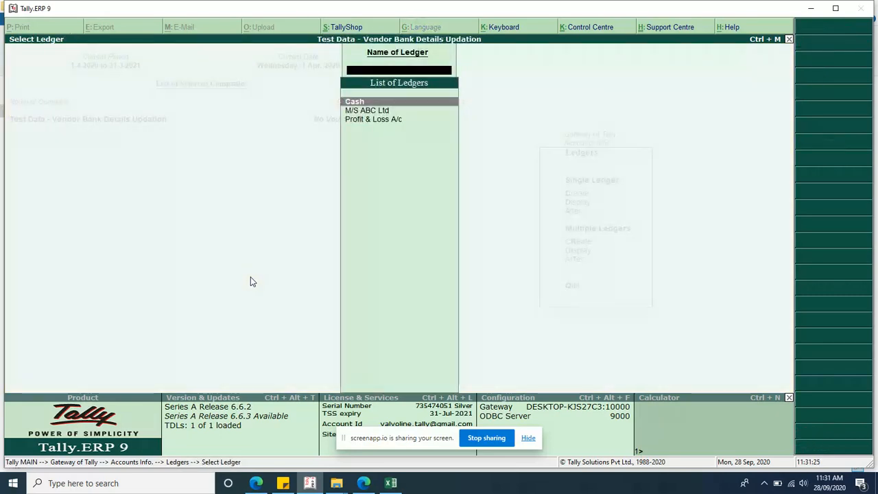
{"action": "key", "text": "Escape"}
{"action": "key", "text": "Escape"}
{"action": "key", "text": "Escape"}
{"action": "key", "text": "Down"}
{"action": "key", "text": "Down"}
{"action": "key", "text": "Down"}
{"action": "key", "text": "Down"}
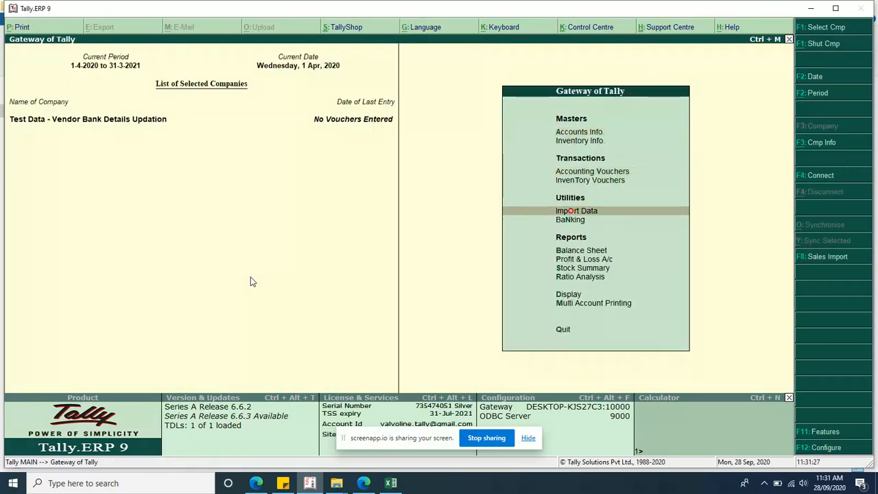
Step: Import the payee bank details from Ledger Bank Details.xlsx, updating 2 of 2 records
{"action": "key", "text": "Return"}
{"action": "key", "text": "Down"}
{"action": "key", "text": "Down"}
{"action": "key", "text": "Return"}
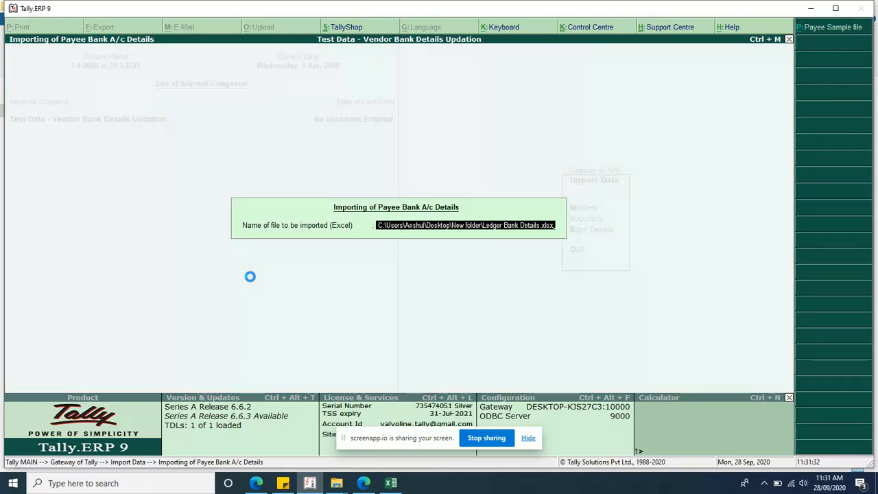
{"action": "key", "text": "Return"}
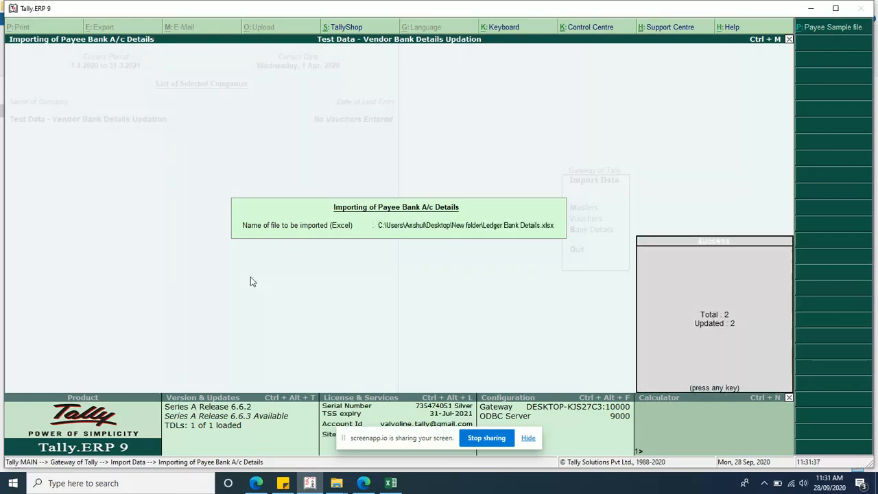
{"action": "key", "text": "Return"}
Step: Open M/S ABC Ltd's ledger for alteration and show its stored bank details
{"action": "key", "text": "Escape"}
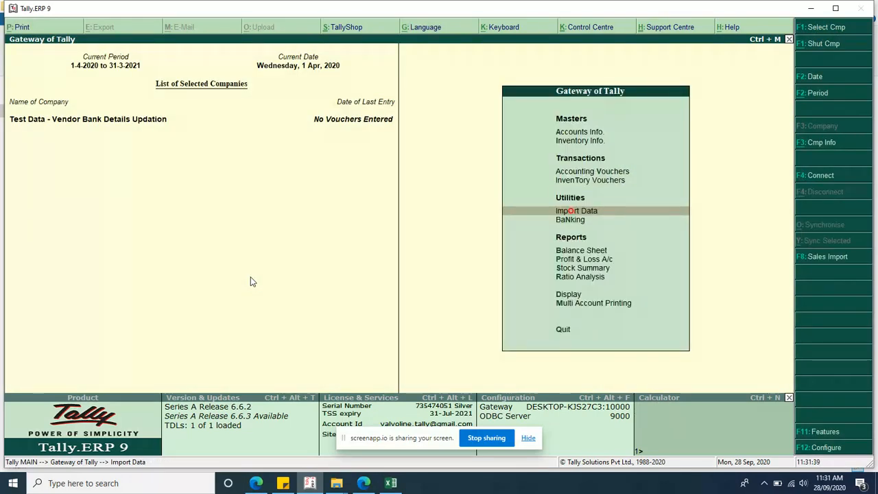
{"action": "key", "text": "a"}
{"action": "key", "text": "l"}
{"action": "key", "text": "a"}
{"action": "key", "text": "Down"}
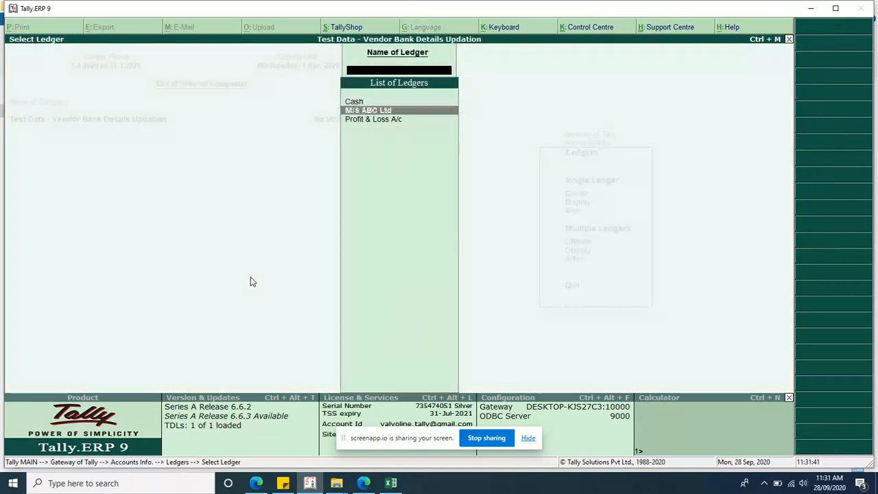
{"action": "key", "text": "Return"}
{"action": "left_click", "coordinate": [348, 188]}
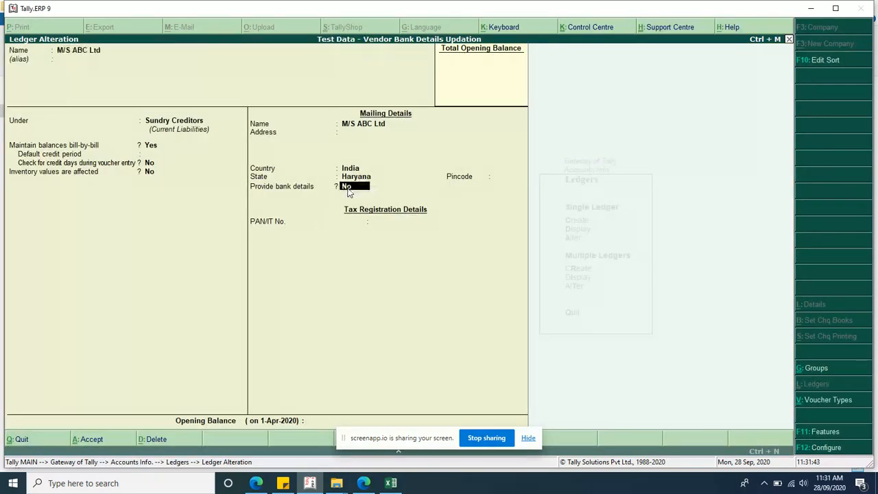
{"action": "key", "text": "y"}
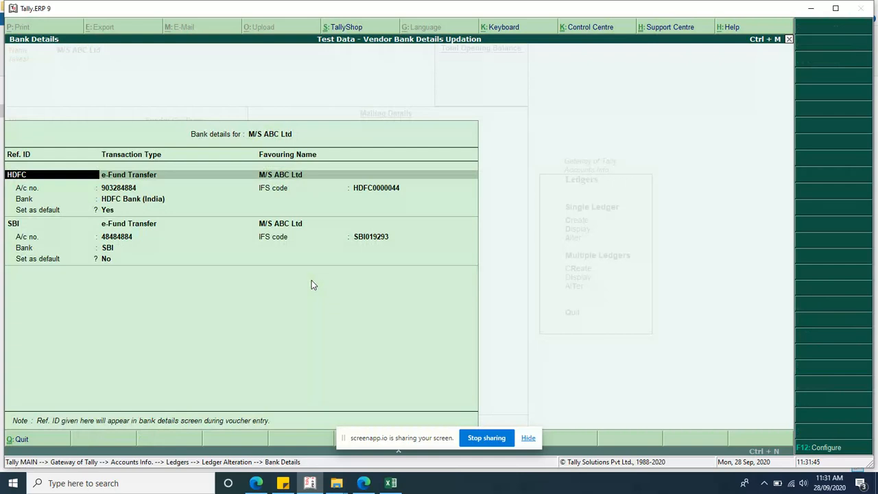
Step: Copy the HDFC Ref. ID from the Excel sheet and review the HDFC bank entry in Tally
{"action": "left_click", "coordinate": [391, 483]}
{"action": "key", "text": "Left"}
{"action": "key", "text": "Left"}
{"action": "key", "text": "Left"}
{"action": "key", "text": "Left"}
{"action": "key", "text": "Left"}
{"action": "key", "text": "Left"}
{"action": "key", "text": "Left"}
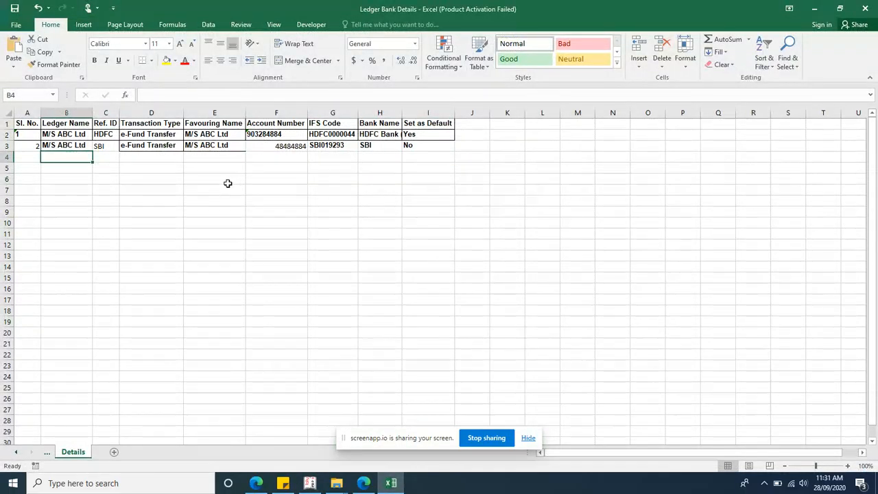
{"action": "key", "text": "Up"}
{"action": "key", "text": "Up"}
{"action": "key", "text": "Right"}
{"action": "key", "text": "ctrl+c"}
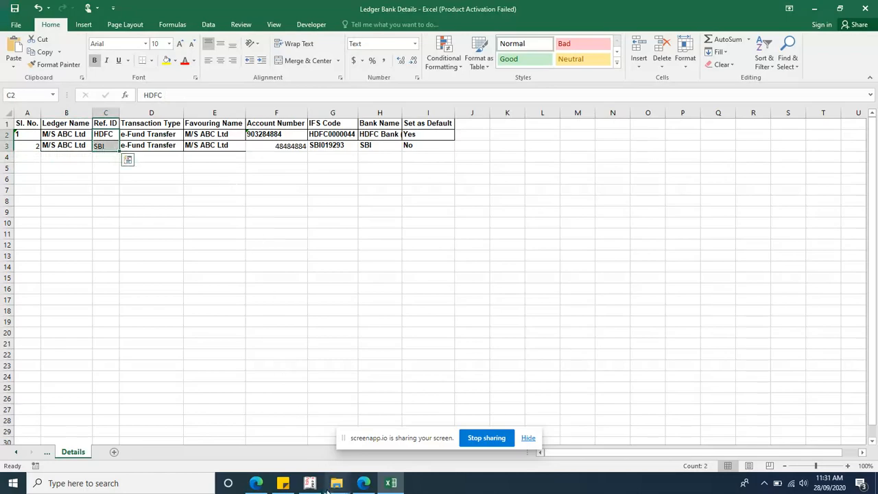
{"action": "left_click", "coordinate": [312, 485]}
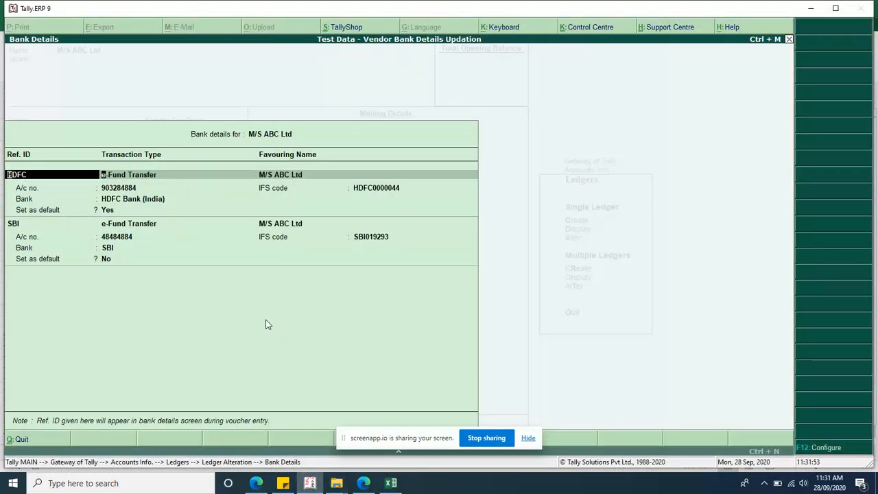
{"action": "key", "text": "Return"}
{"action": "key", "text": "Return"}
{"action": "key", "text": "Return"}
{"action": "key", "text": "Return"}
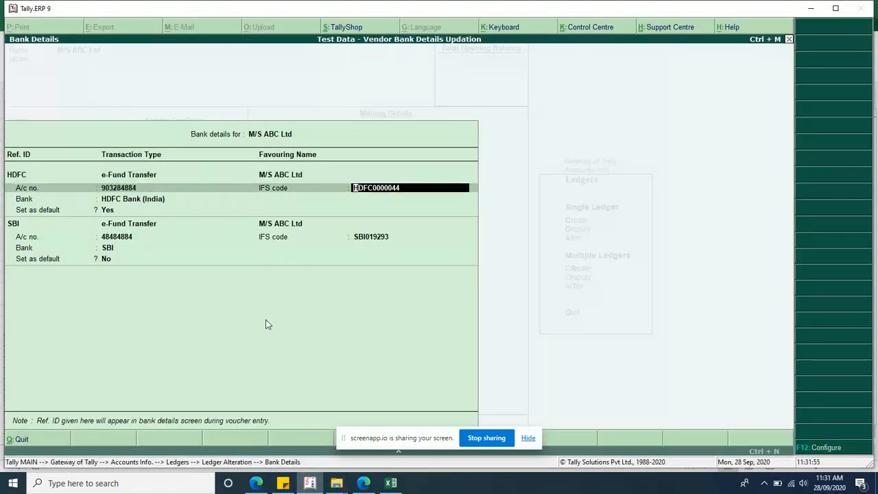
Step: Reopen the bank details to check HDFC is set as default, then quit without saving
{"action": "key", "text": "ctrl+a"}
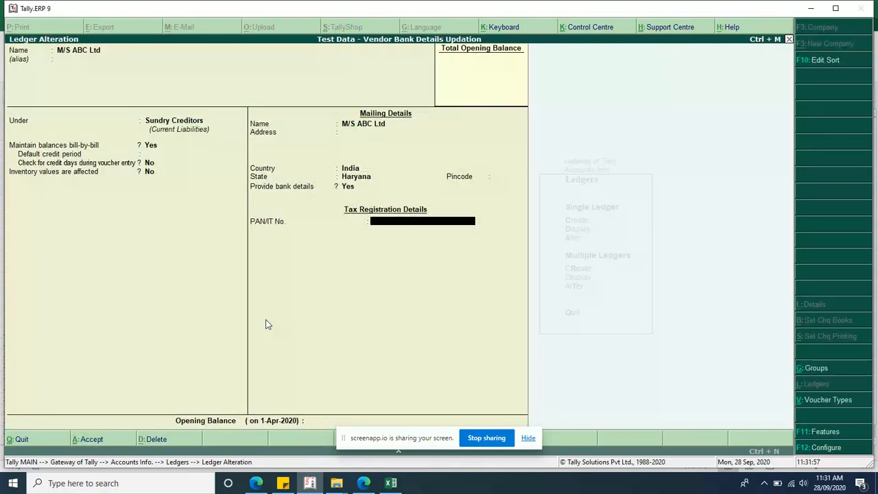
{"action": "key", "text": "ctrl+a"}
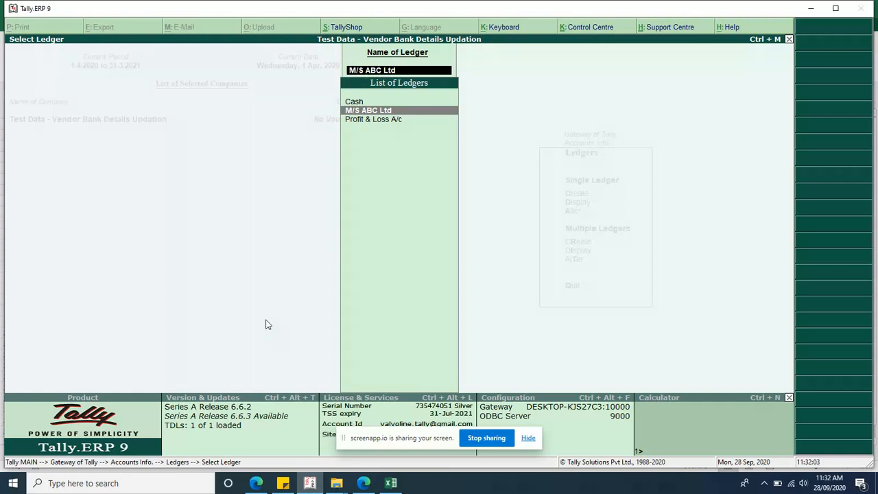
{"action": "key", "text": "Return"}
{"action": "left_click", "coordinate": [346, 188]}
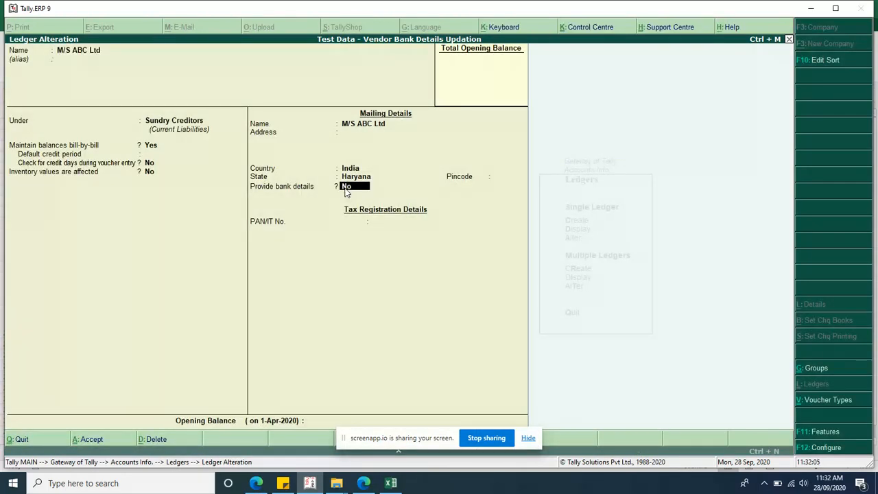
{"action": "key", "text": "Return"}
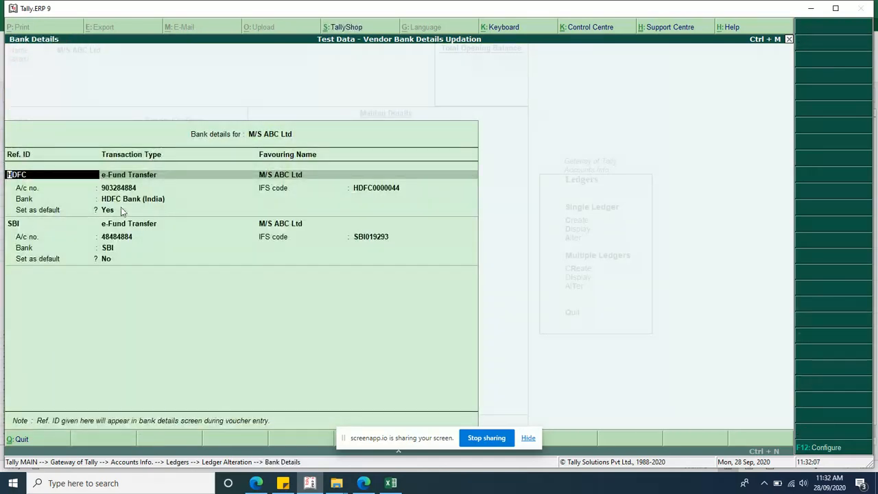
{"action": "left_click", "coordinate": [106, 212]}
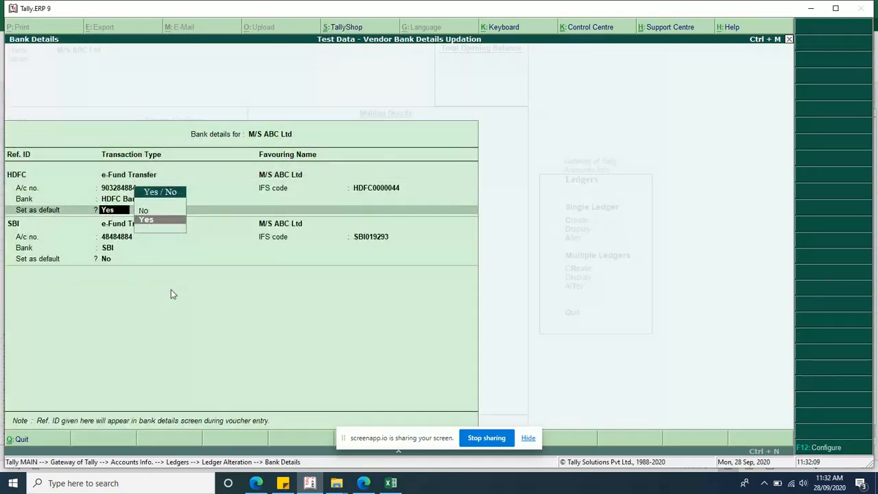
{"action": "key", "text": "ctrl+a"}
{"action": "key", "text": "Escape"}
{"action": "key", "text": "Return"}
Step: Start a Payment voucher and create a new paying-account ledger named PNB
{"action": "key", "text": "Escape"}
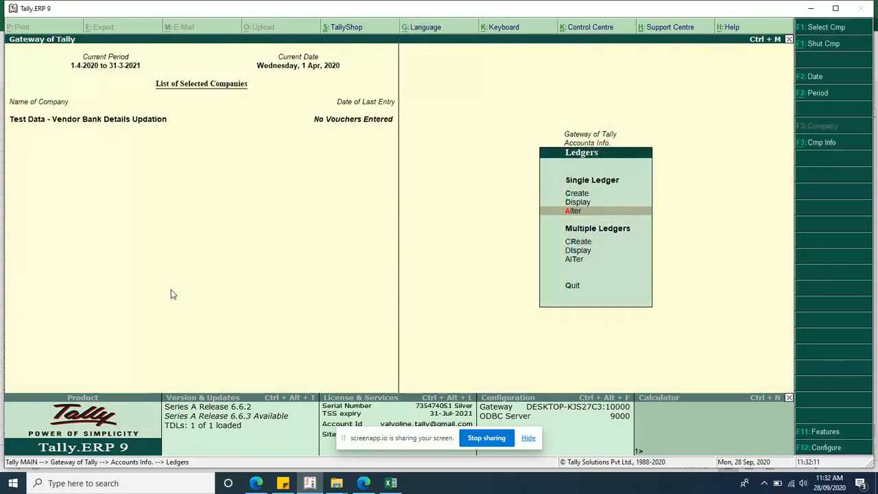
{"action": "key", "text": "Escape"}
{"action": "key", "text": "Escape"}
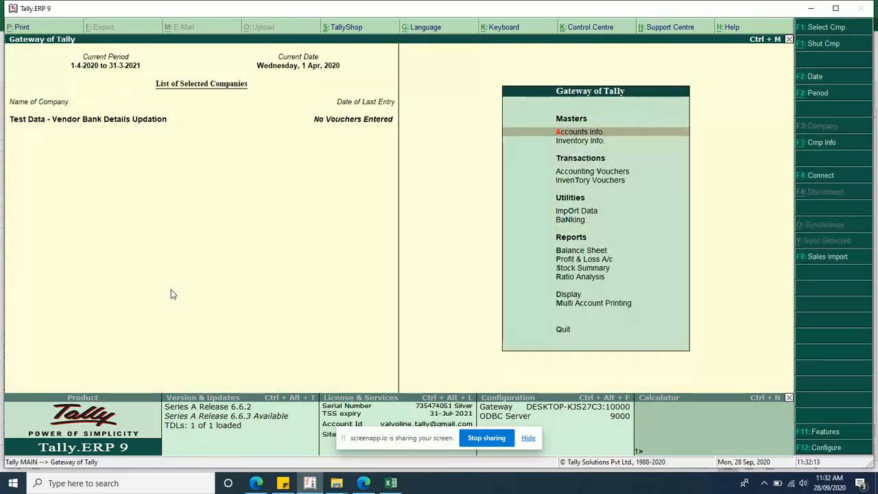
{"action": "key", "text": "v"}
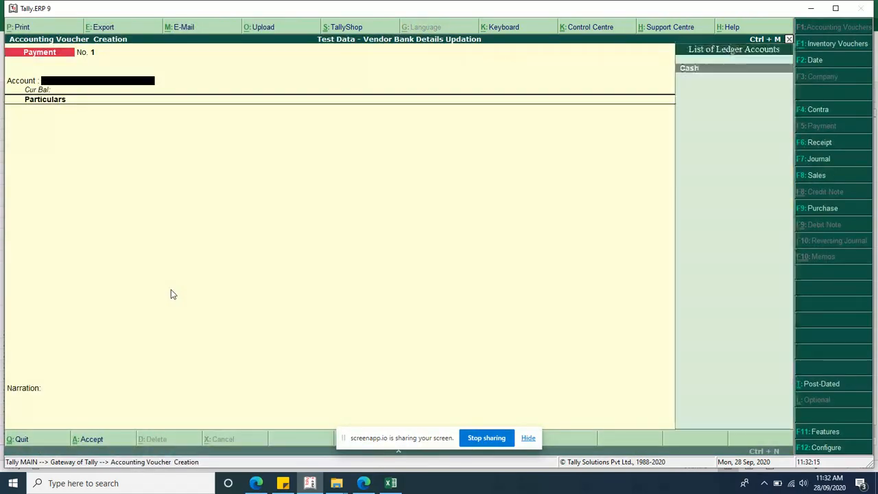
{"action": "key", "text": "alt+c"}
{"action": "type", "text": "P"}
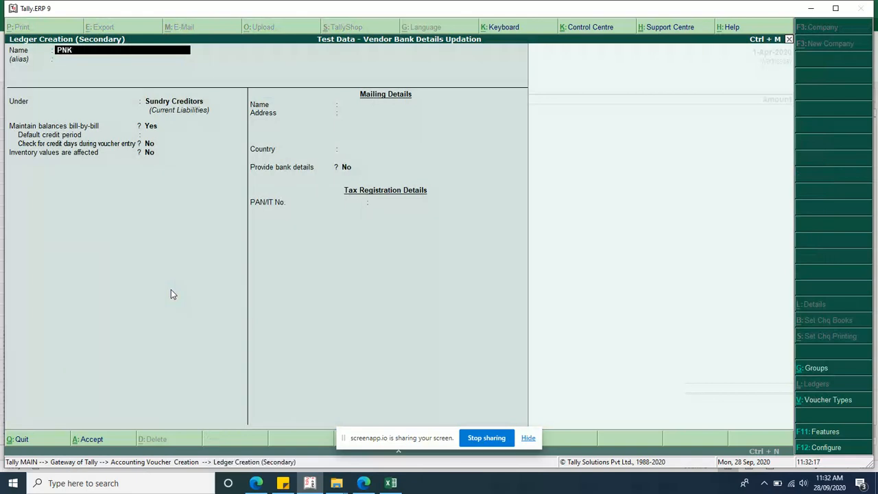
{"action": "type", "text": "NB"}
{"action": "key", "text": "Return"}
{"action": "key", "text": "Return"}
Step: Put PNB under Bank Accounts, enter its account number, and choose Punjab National Bank (India)
{"action": "type", "text": "pu"}
{"action": "key", "text": "BackSpace"}
{"action": "key", "text": "BackSpace"}
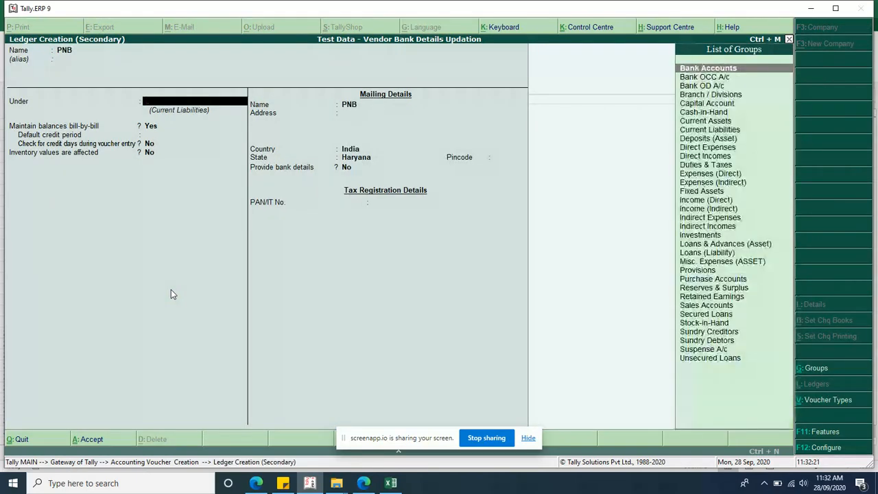
{"action": "type", "text": "bank"}
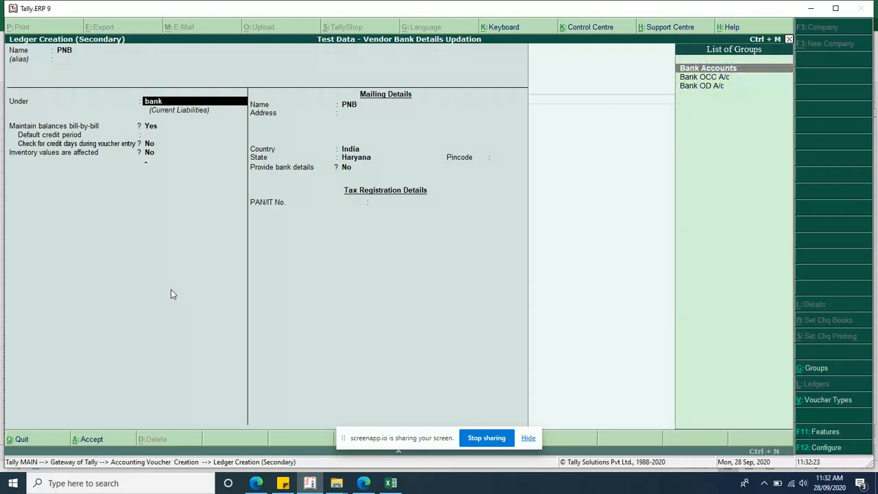
{"action": "key", "text": "Return"}
{"action": "type", "text": "12321321321"}
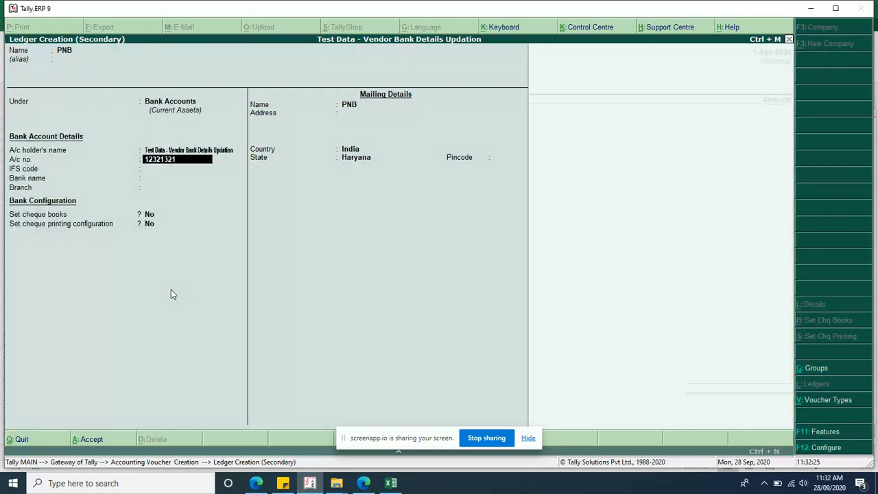
{"action": "key", "text": "Return"}
{"action": "key", "text": "Return"}
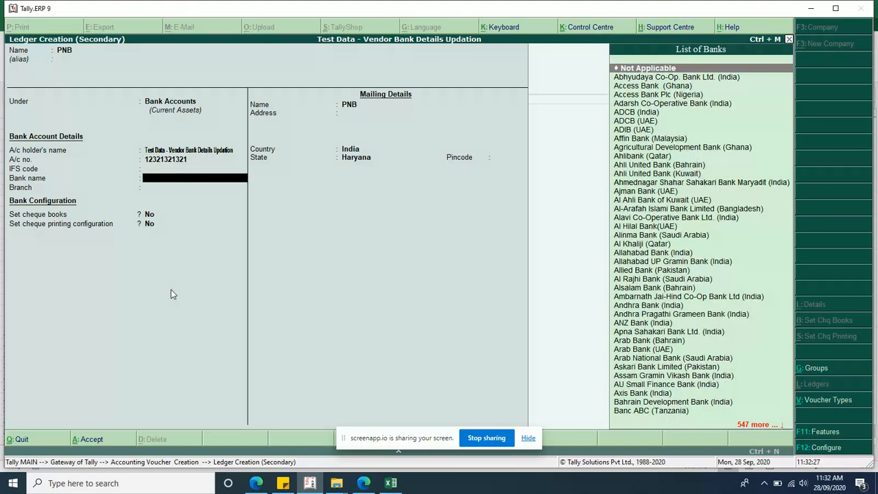
{"action": "type", "text": "Pun"}
{"action": "key", "text": "Down"}
{"action": "key", "text": "Down"}
{"action": "key", "text": "Down"}
{"action": "key", "text": "Down"}
{"action": "key", "text": "Down"}
{"action": "key", "text": "Return"}
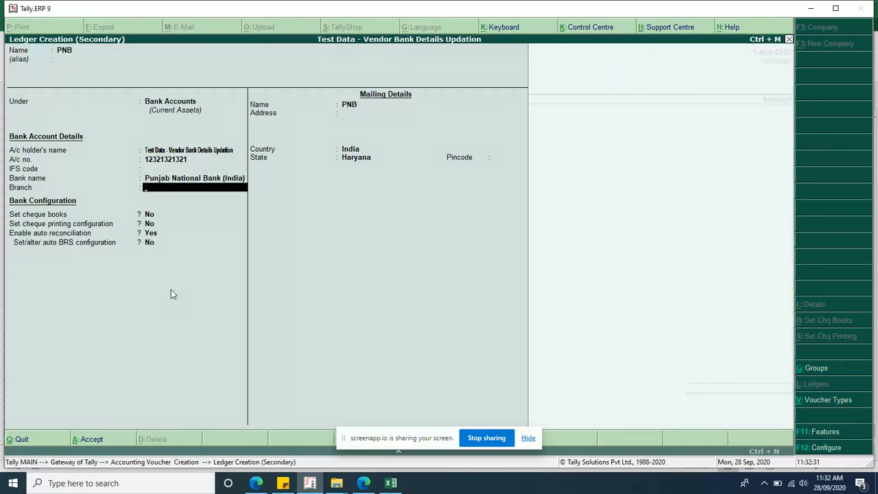
{"action": "key", "text": "ctrl+a"}
Step: Pay M/S ABC Ltd 100 as an Advance with reference 1
{"action": "key", "text": "Down"}
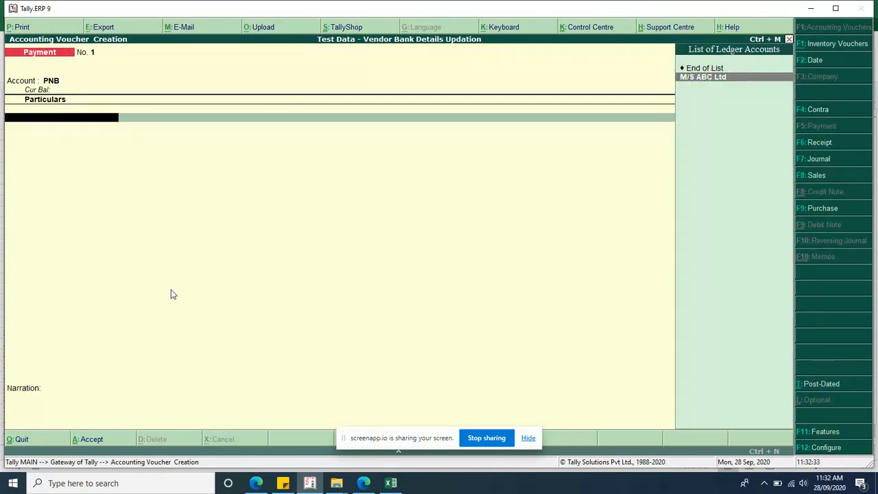
{"action": "key", "text": "Return"}
{"action": "key", "text": "BackSpace"}
{"action": "key", "text": "Return"}
{"action": "type", "text": "100"}
{"action": "key", "text": "Return"}
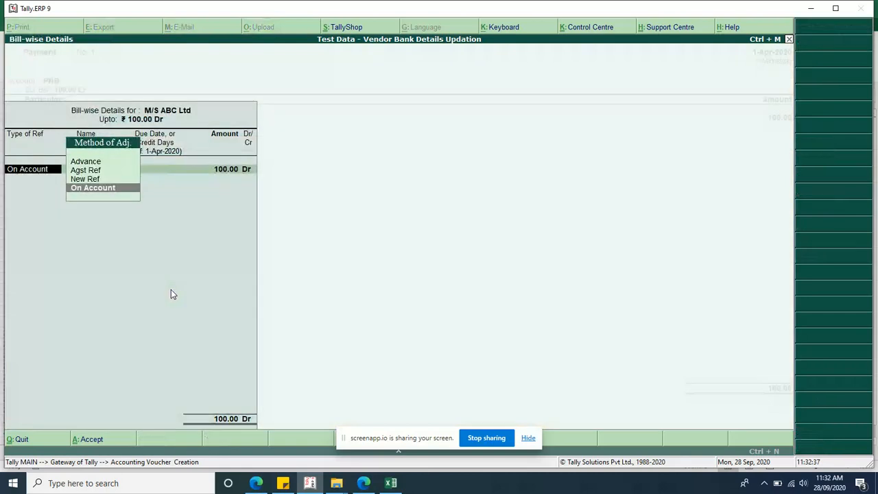
{"action": "key", "text": "Up"}
{"action": "key", "text": "Up"}
{"action": "key", "text": "Up"}
{"action": "key", "text": "Return"}
{"action": "type", "text": "1"}
{"action": "key", "text": "Return"}
{"action": "key", "text": "Return"}
{"action": "key", "text": "Return"}
{"action": "key", "text": "Return"}
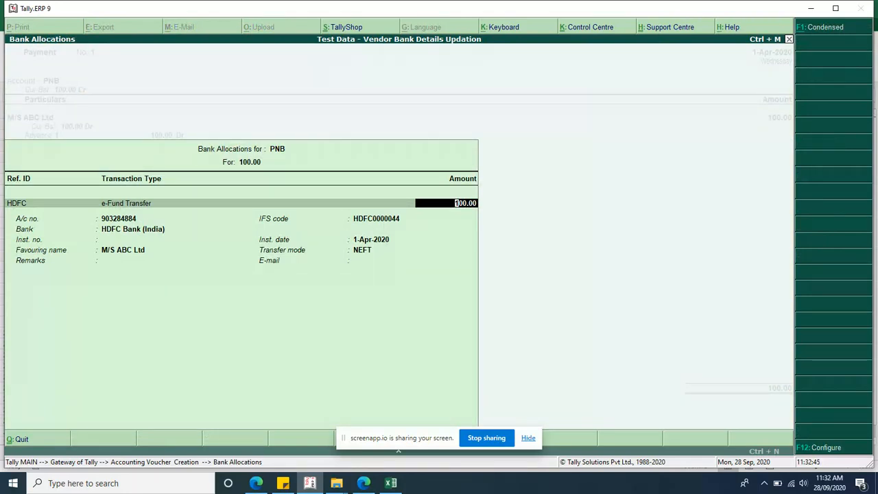
Step: Check HDFC's default status in Excel, then switch the bank allocation Ref. ID from HDFC to SBI
{"action": "left_click", "coordinate": [390, 483]}
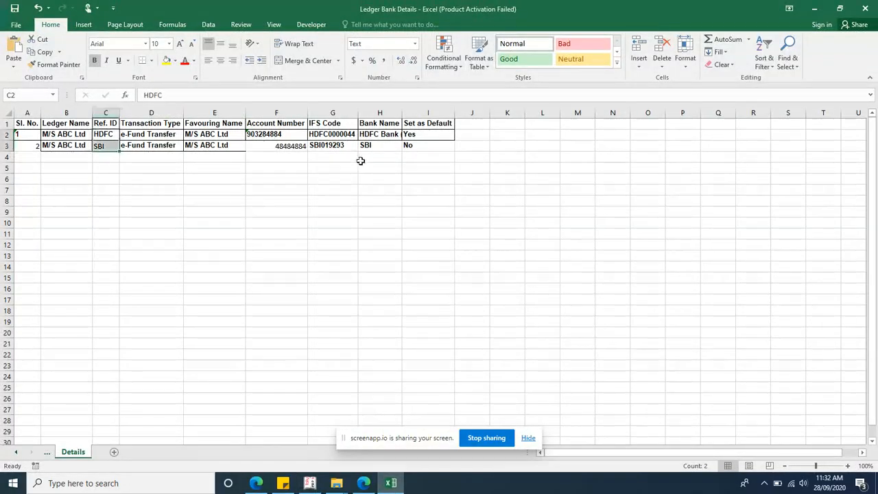
{"action": "left_click", "coordinate": [414, 134]}
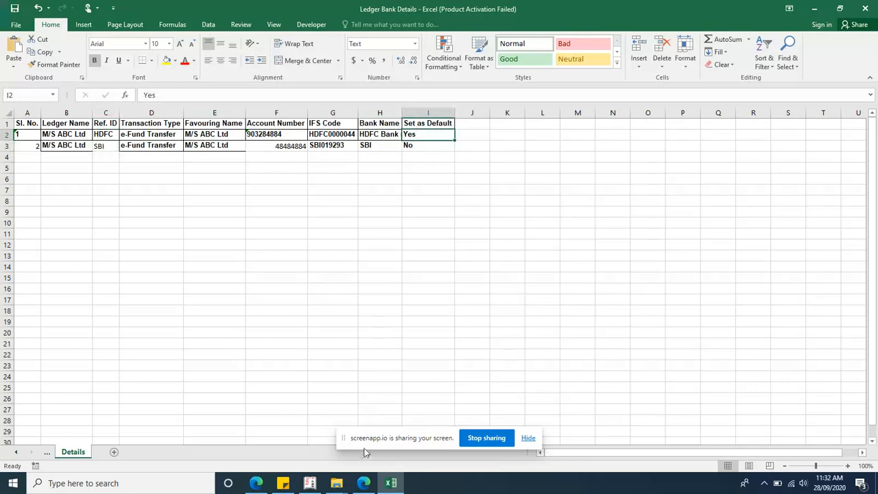
{"action": "left_click", "coordinate": [309, 483]}
{"action": "key", "text": "BackSpace"}
{"action": "key", "text": "BackSpace"}
{"action": "key", "text": "Down"}
{"action": "key", "text": "Return"}
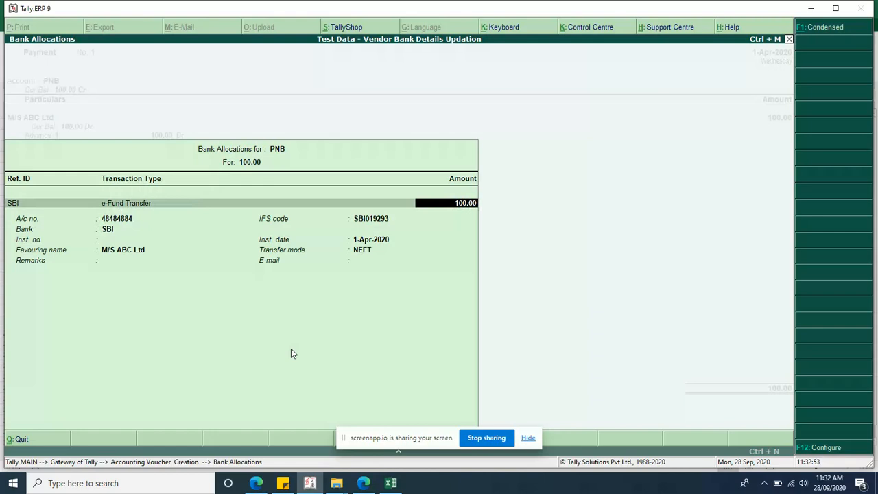